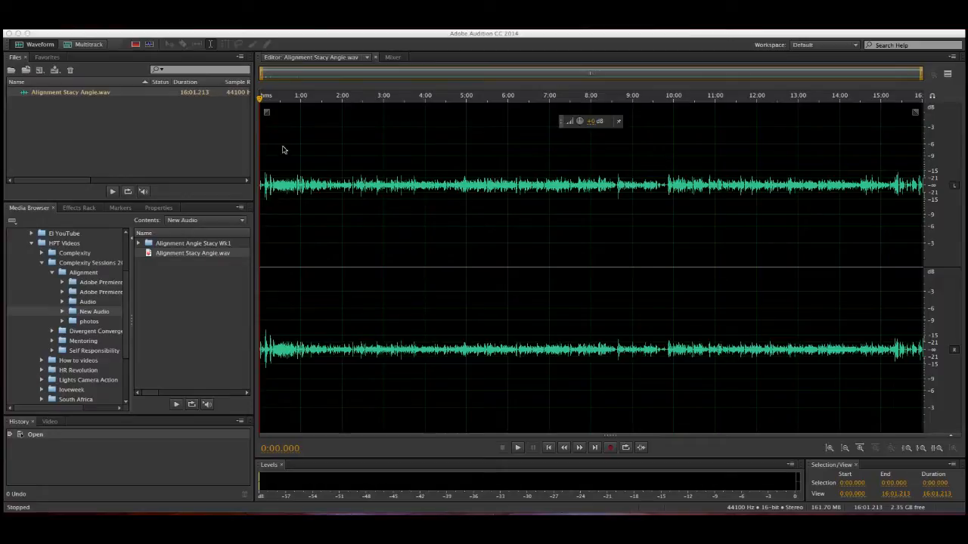
Scrub the opening of the recording, play it from the start and stop playback
left_click(263, 103)
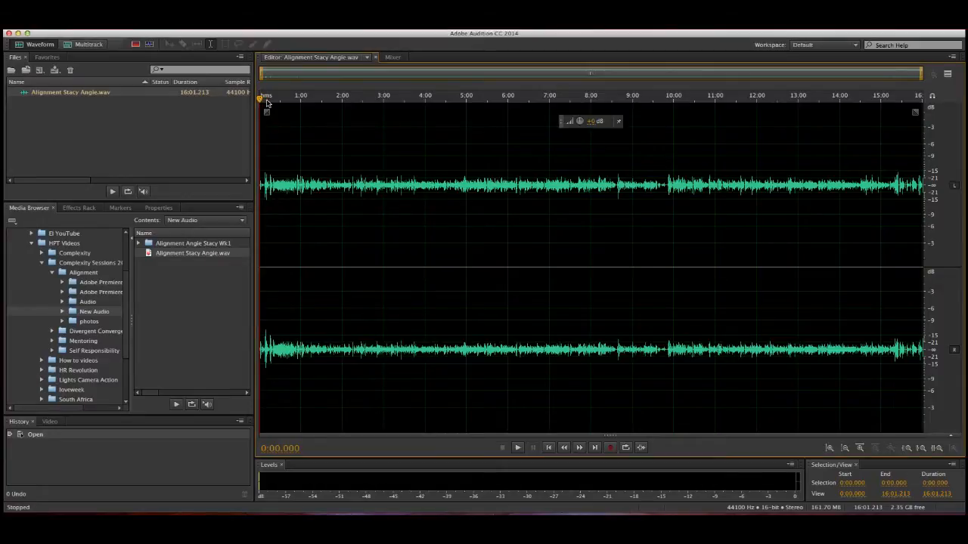
mouse_move(263, 98)
left_mouse_down()
mouse_move(331, 124)
mouse_move(266, 124)
left_mouse_up()
left_click(516, 448)
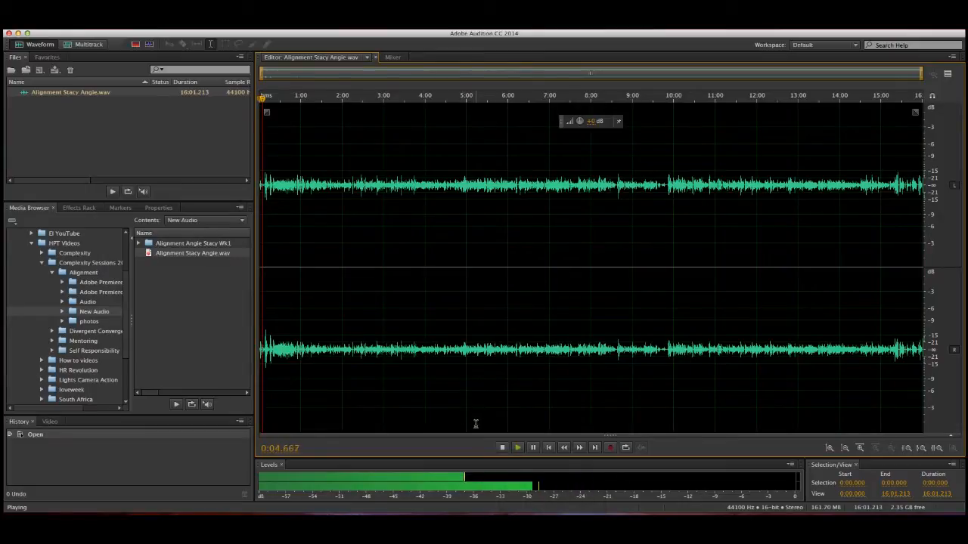
key("space")
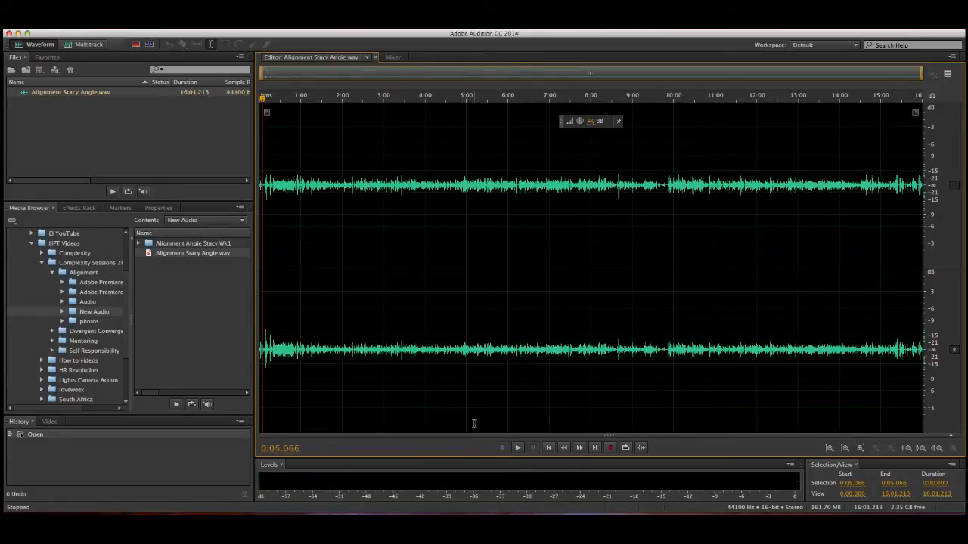
scroll(474, 421, "up", 2)
scroll(474, 422, "up", 2)
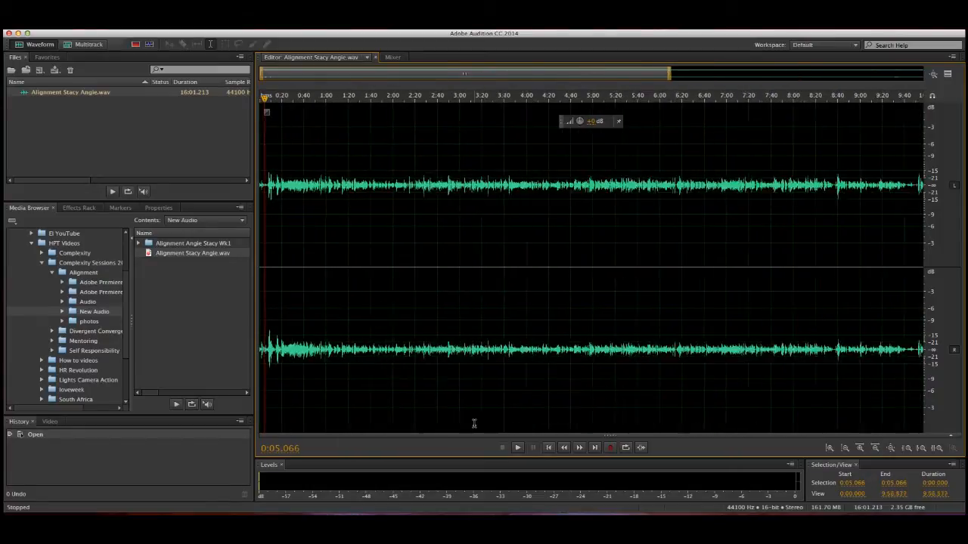
scroll(474, 422, "up", 2)
scroll(474, 422, "up", 2)
scroll(474, 422, "up", 2)
scroll(474, 422, "up", 1)
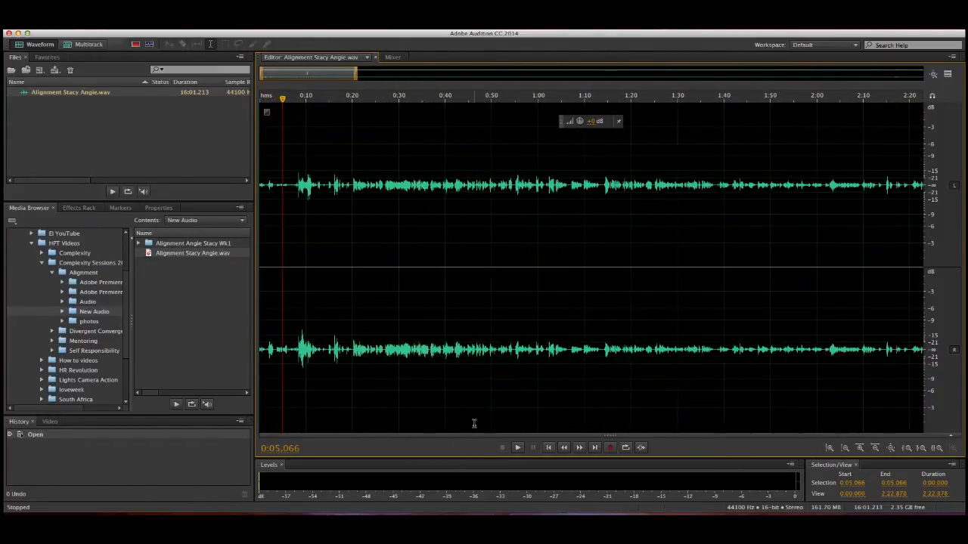
scroll(474, 422, "up", 1)
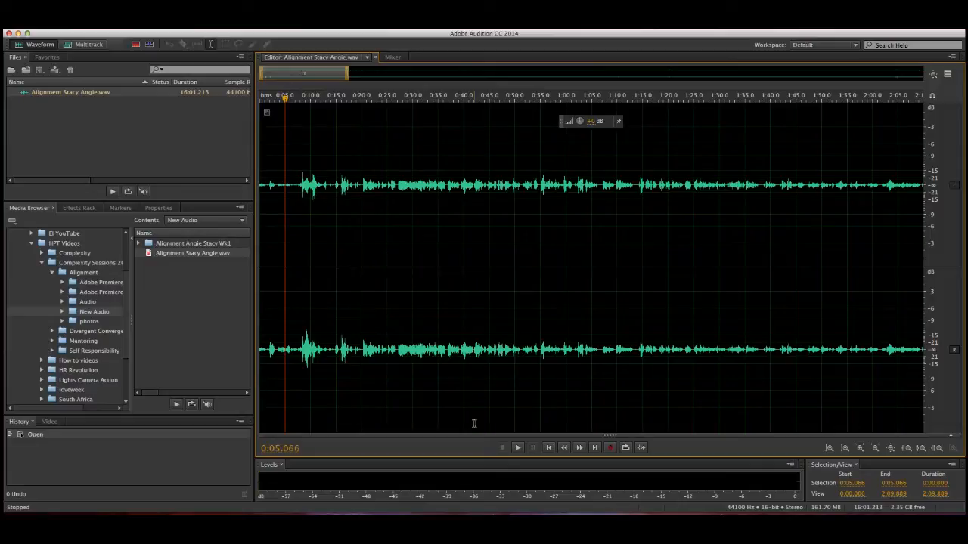
scroll(474, 424, "up", 2)
scroll(474, 423, "up", 2)
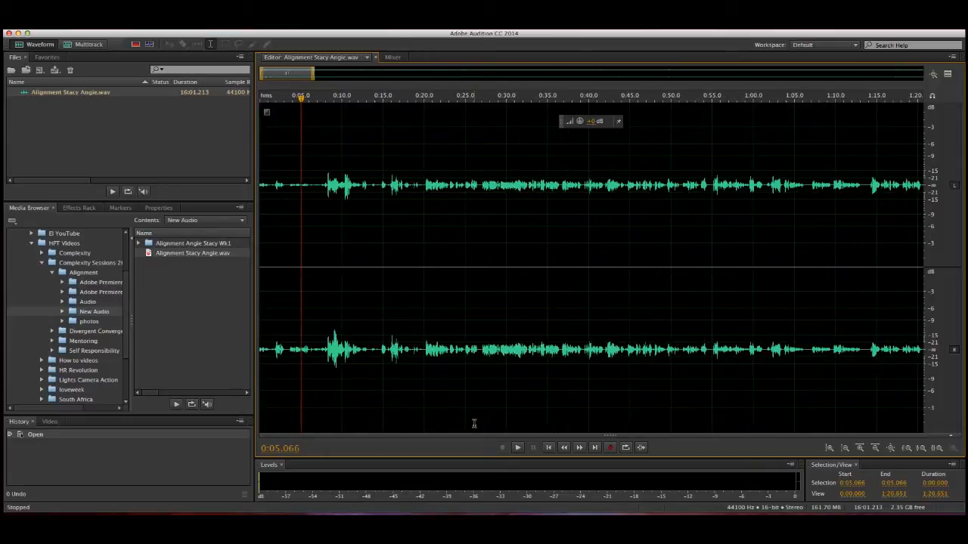
scroll(474, 424, "up", 1)
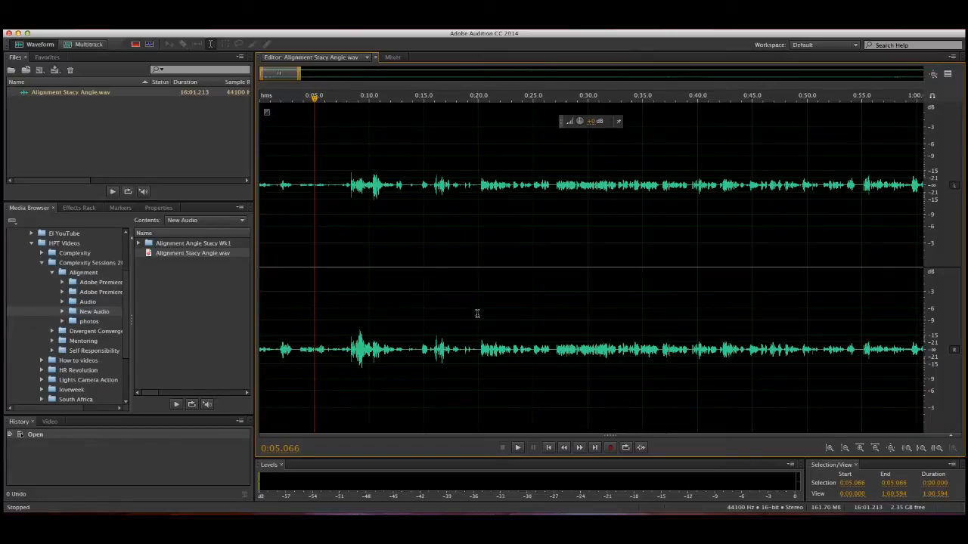
left_click(477, 313)
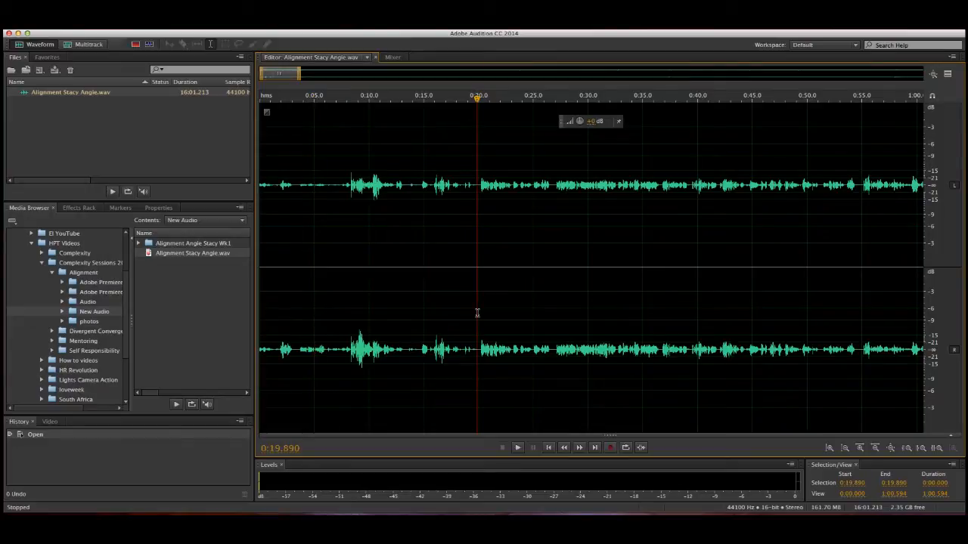
Locate the point where speech begins around 0:19 and preview the audio there
left_click_drag(477, 313, 474, 313)
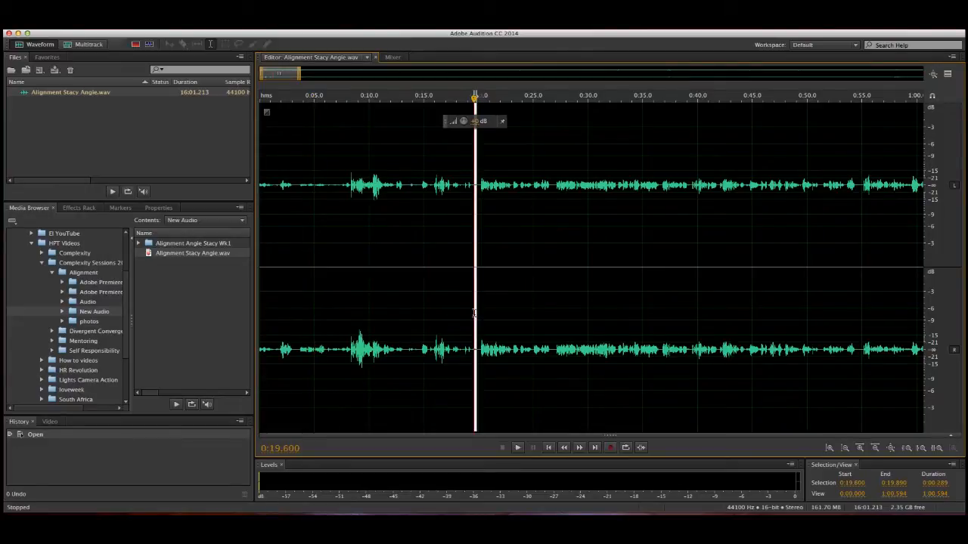
left_click(476, 315)
left_click(475, 315)
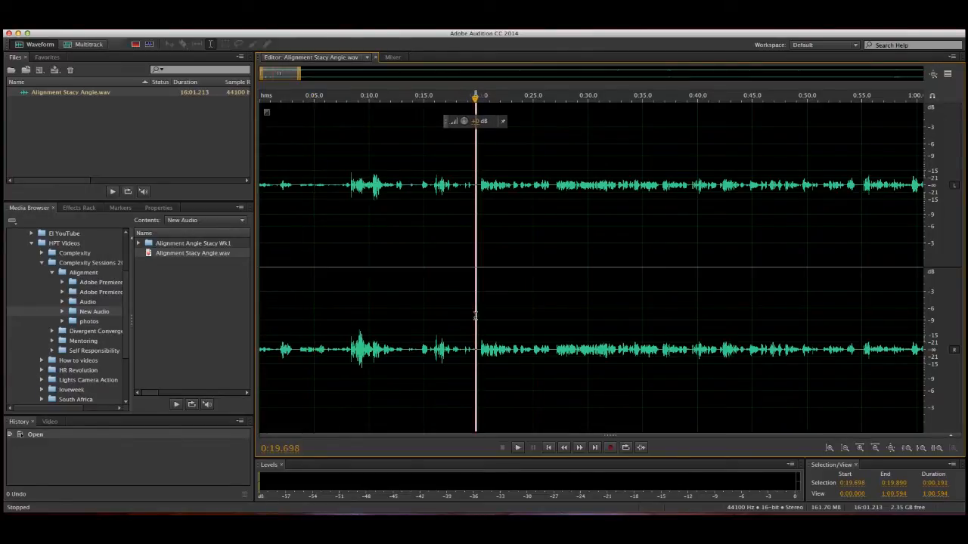
left_click_drag(475, 315, 473, 314)
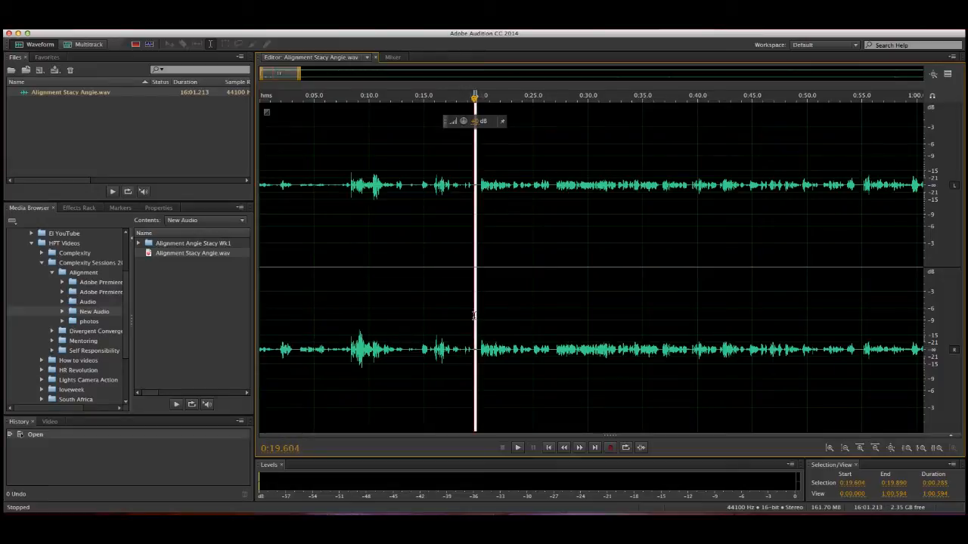
left_click_drag(474, 314, 247, 304)
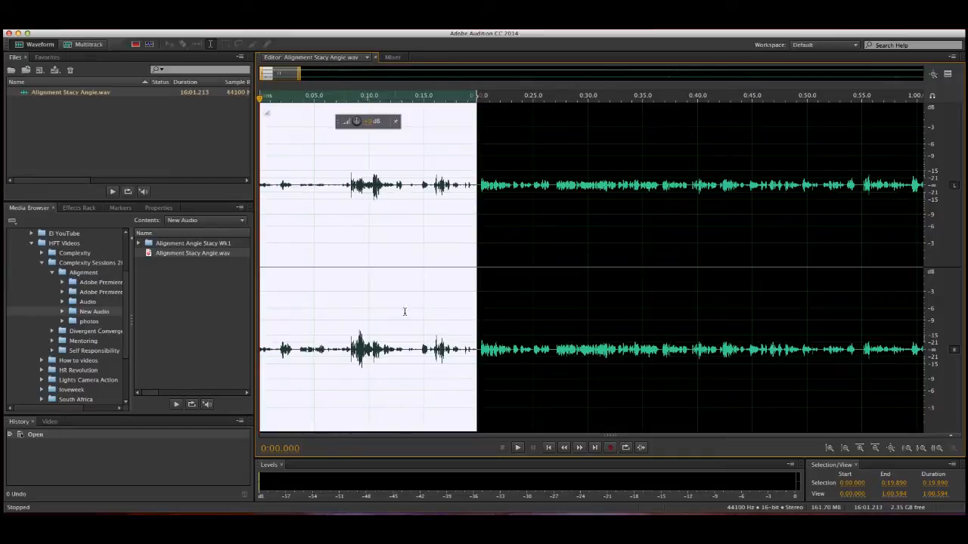
left_click(471, 326)
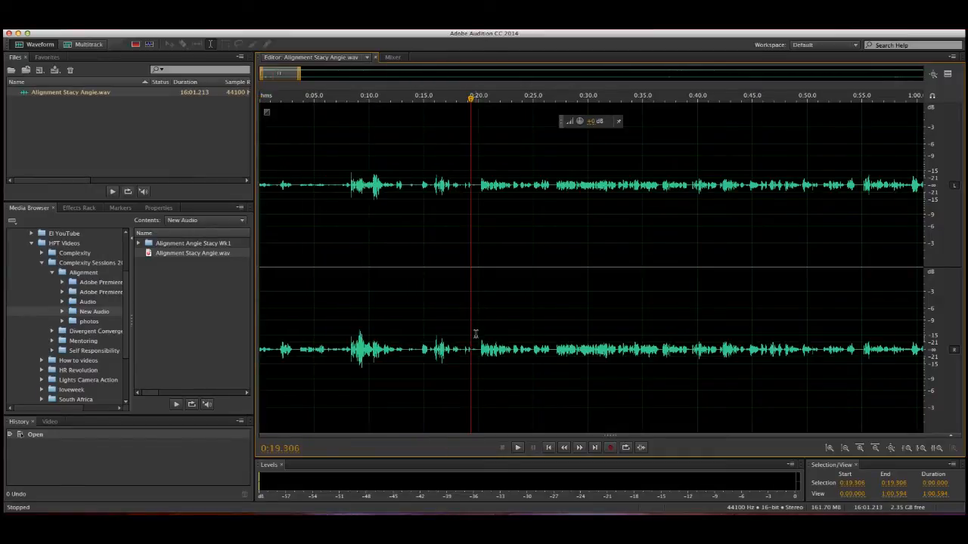
left_click(434, 342)
key("space")
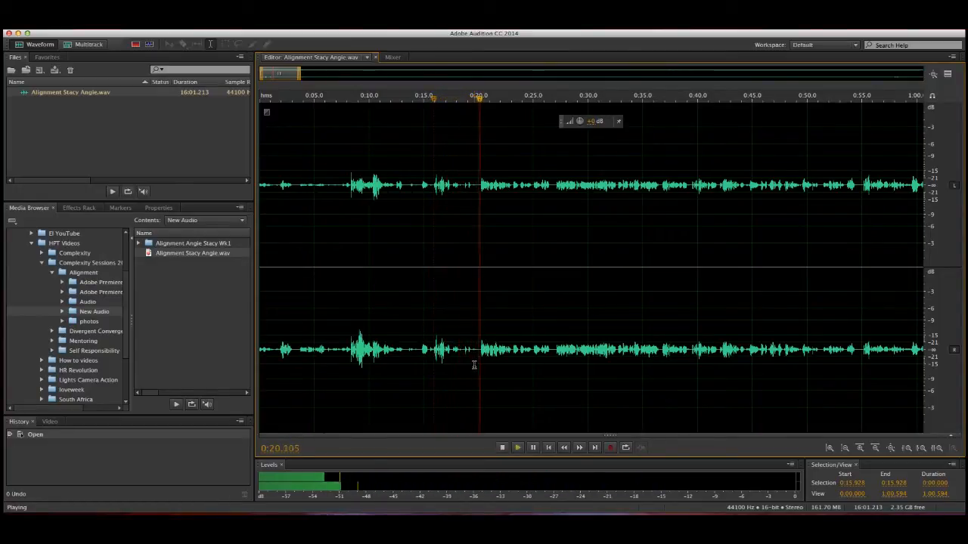
key("space")
Select everything from 0:19.960 back to the start and delete the silent opening 20 seconds
left_click(480, 350)
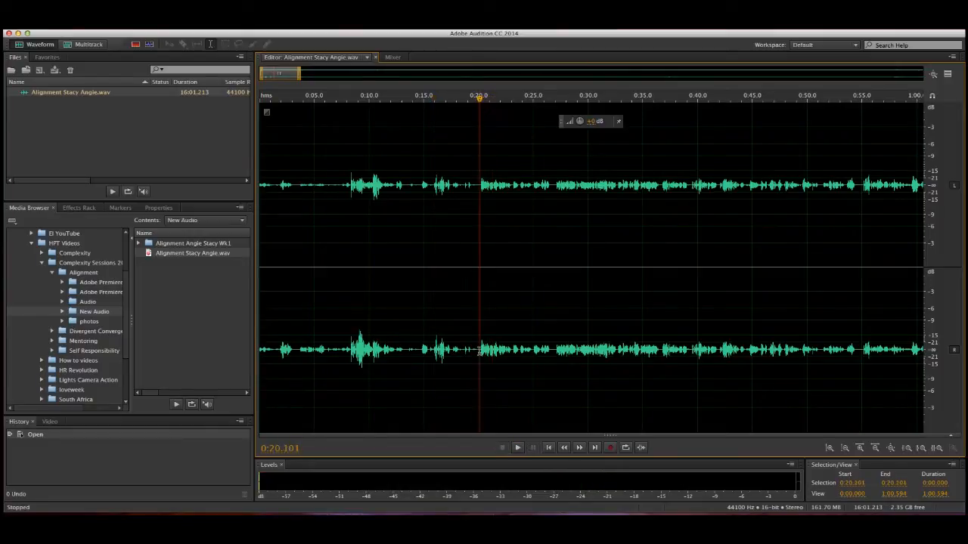
left_click(478, 350)
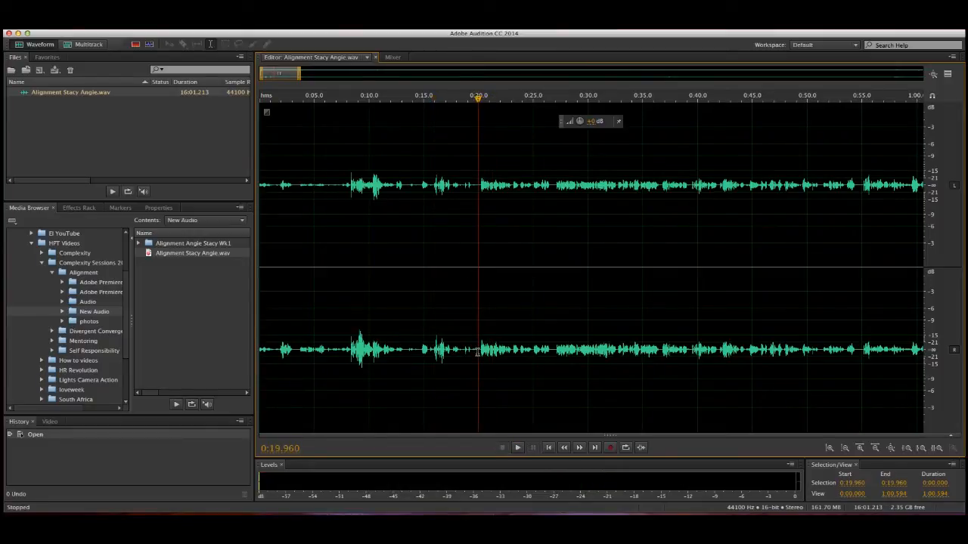
left_click_drag(478, 350, 210, 333)
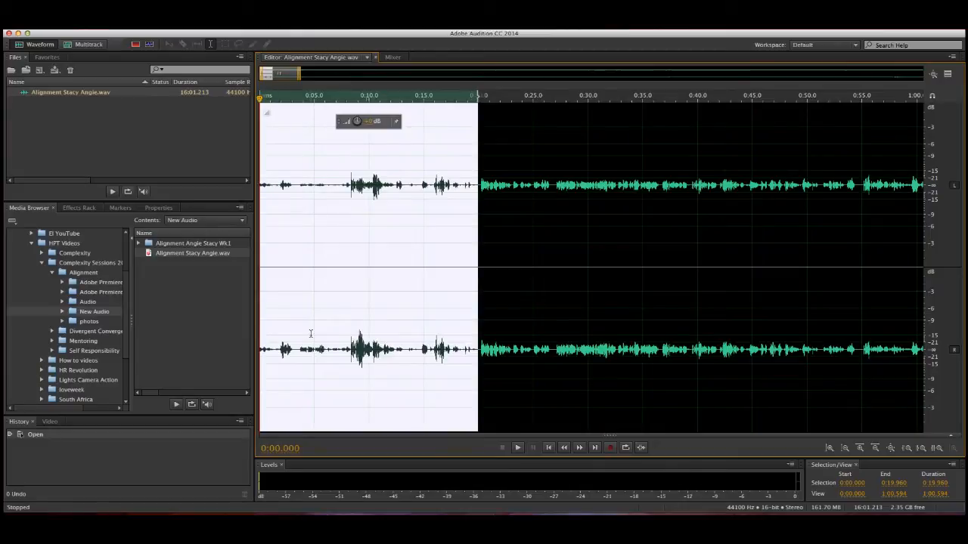
key("Delete")
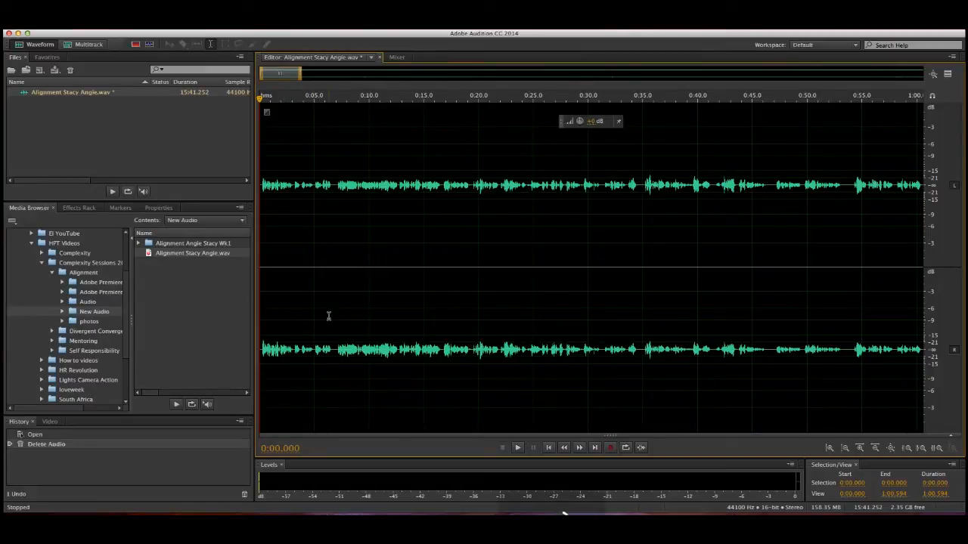
key("space")
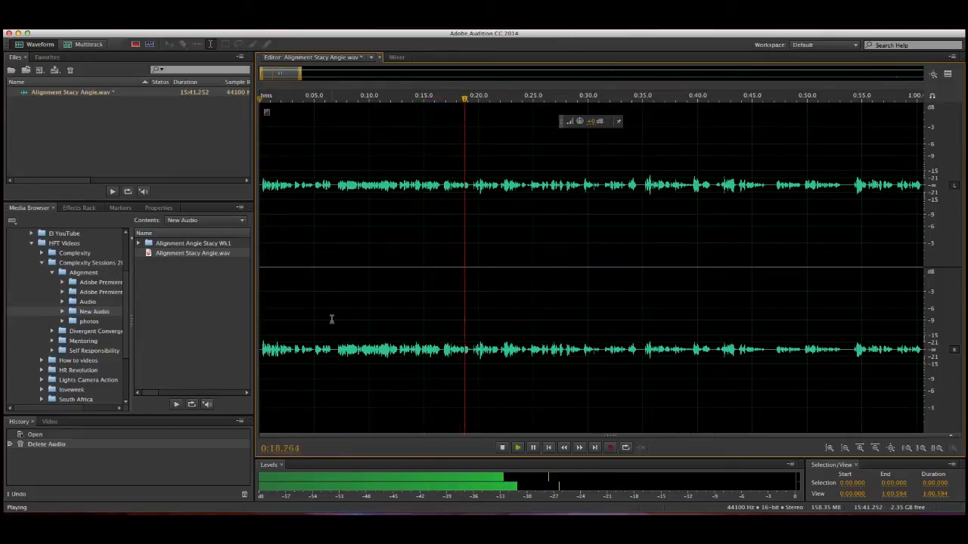
key("space")
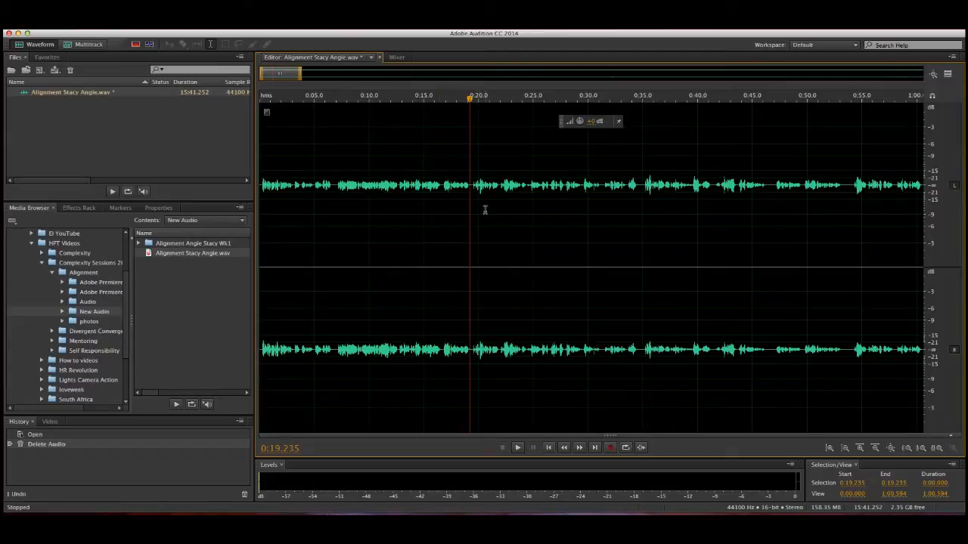
scroll(485, 210, "down", 4)
scroll(484, 211, "down", 4)
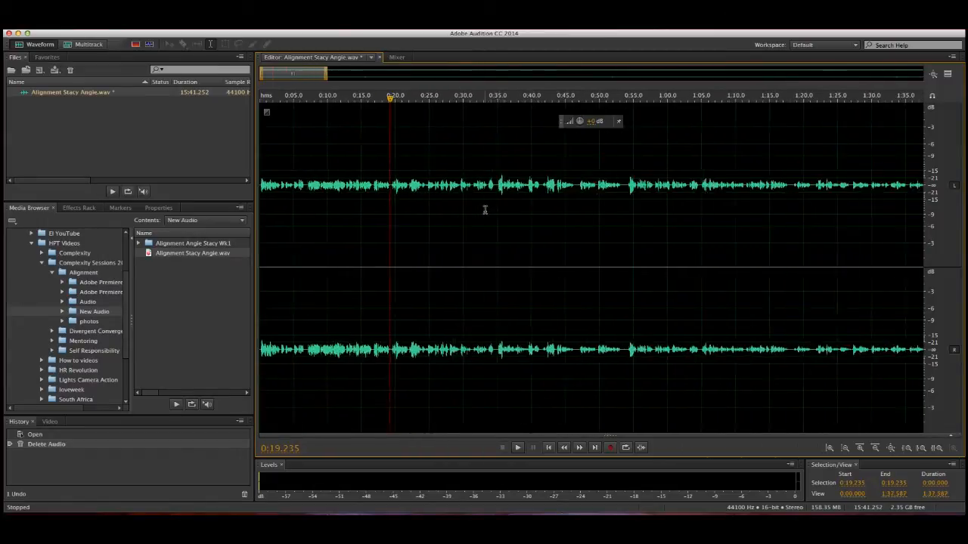
scroll(485, 210, "down", 4)
scroll(485, 211, "down", 4)
scroll(485, 211, "down", 3)
scroll(485, 210, "down", 3)
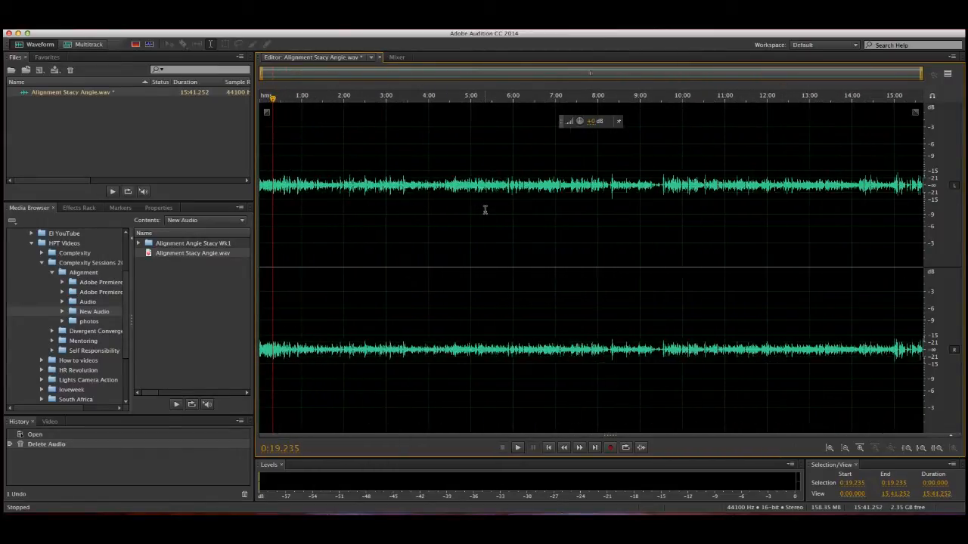
Park the playhead near the end and middle of the file, then select the entire recording
left_click(891, 323)
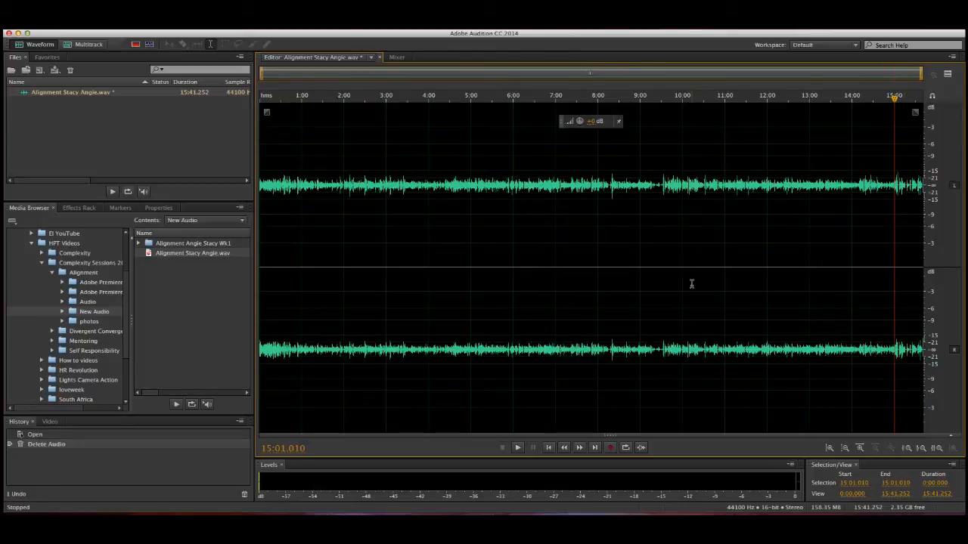
left_click(648, 283)
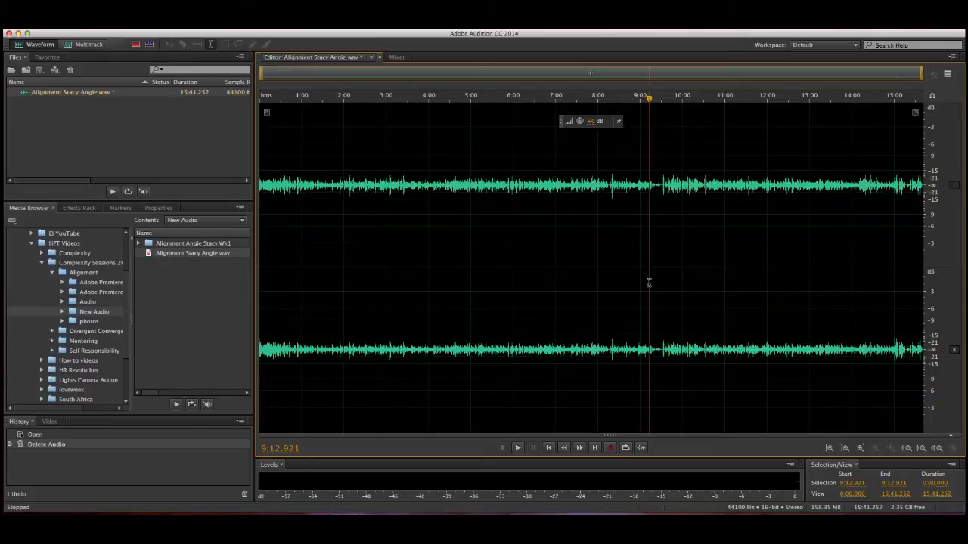
key("super+a")
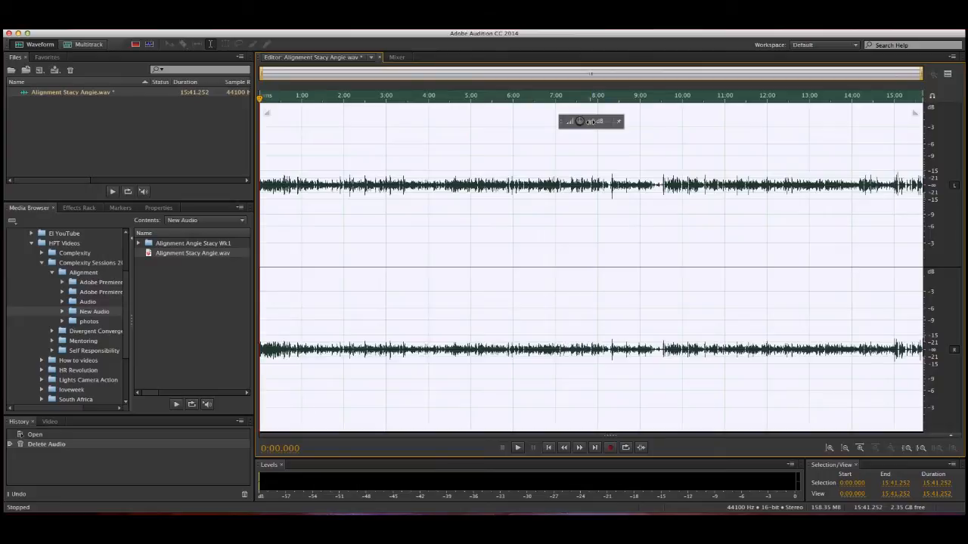
Raise the volume of the whole recording with the HUD knob and apply the boost
left_click_drag(589, 122, 605, 123)
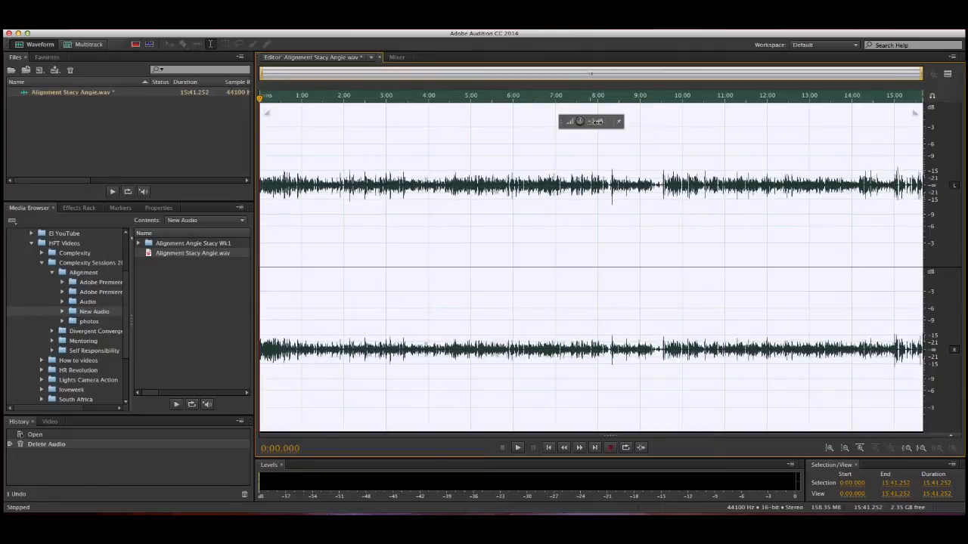
left_click_drag(606, 122, 617, 124)
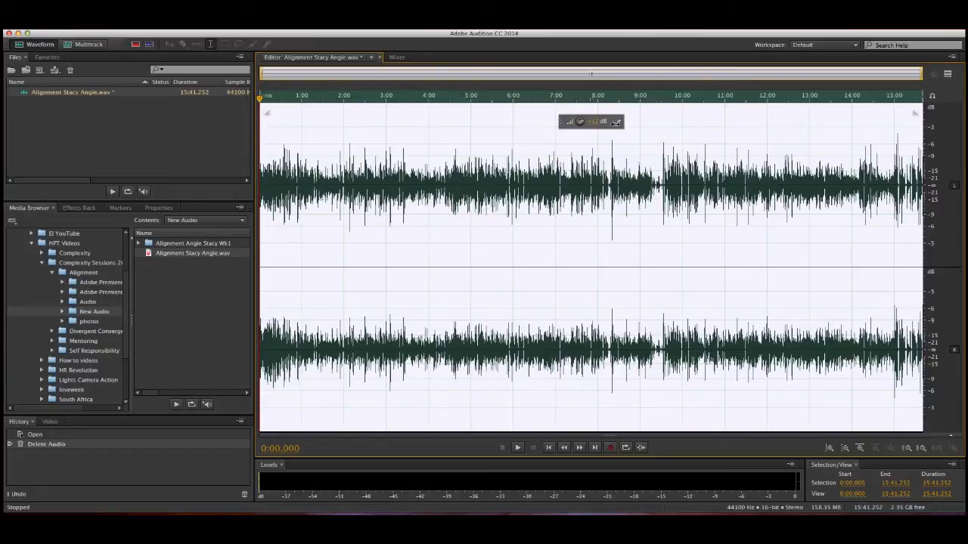
key("Return")
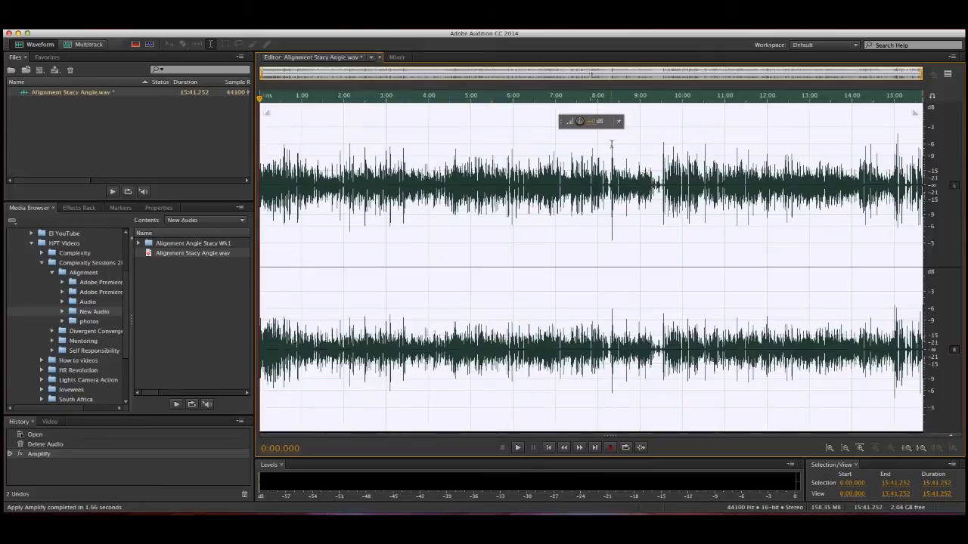
Preview the amplified recording around 8:56
left_click(612, 143)
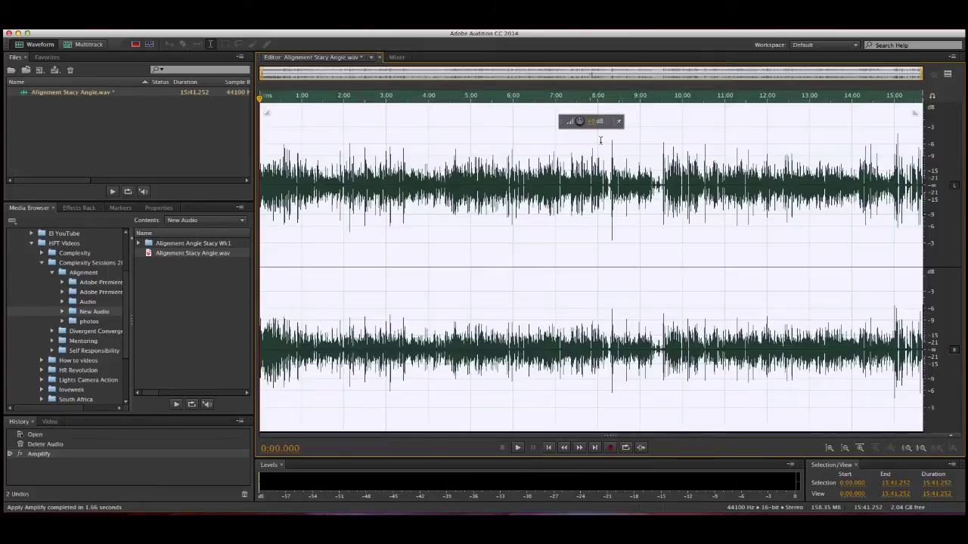
left_click(635, 162)
key("space")
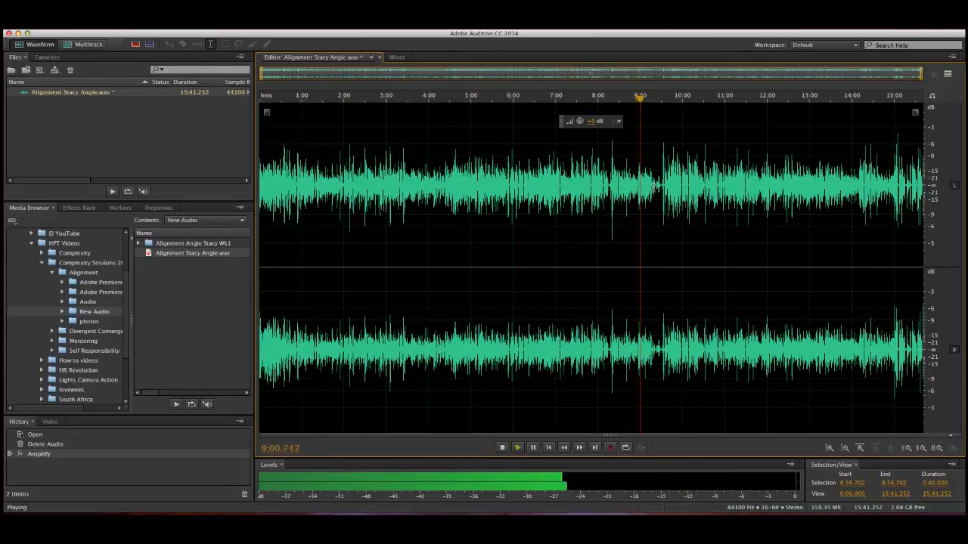
key("space")
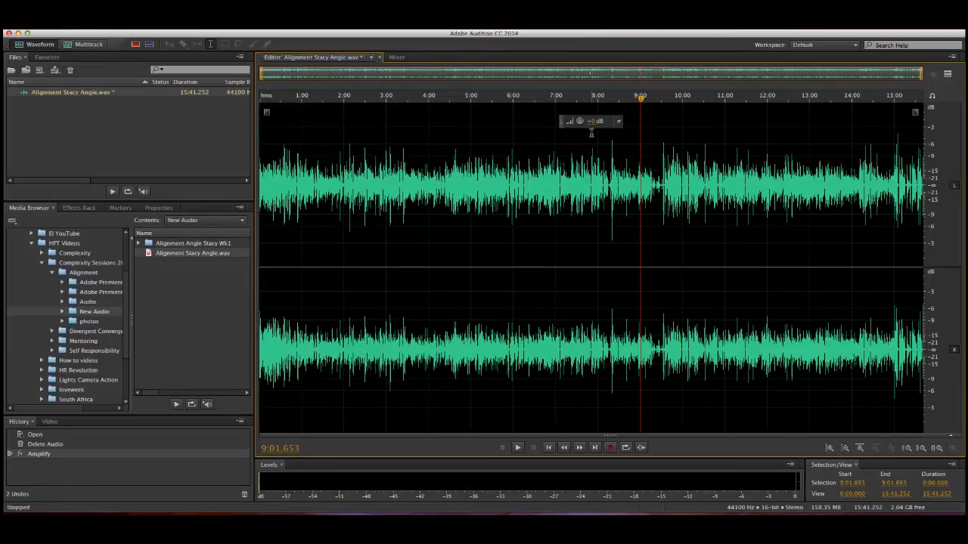
Select the entire recording again and fine-tune its gain with the HUD knob
key("ctrl+a")
mouse_move(595, 125)
left_mouse_down()
mouse_move(585, 123)
mouse_move(601, 126)
left_mouse_up()
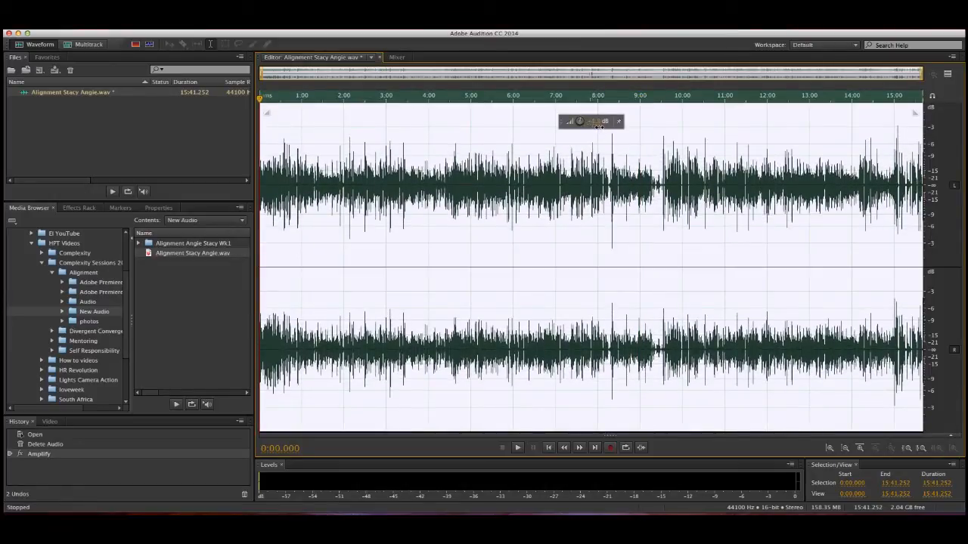
left_click_drag(601, 126, 601, 129)
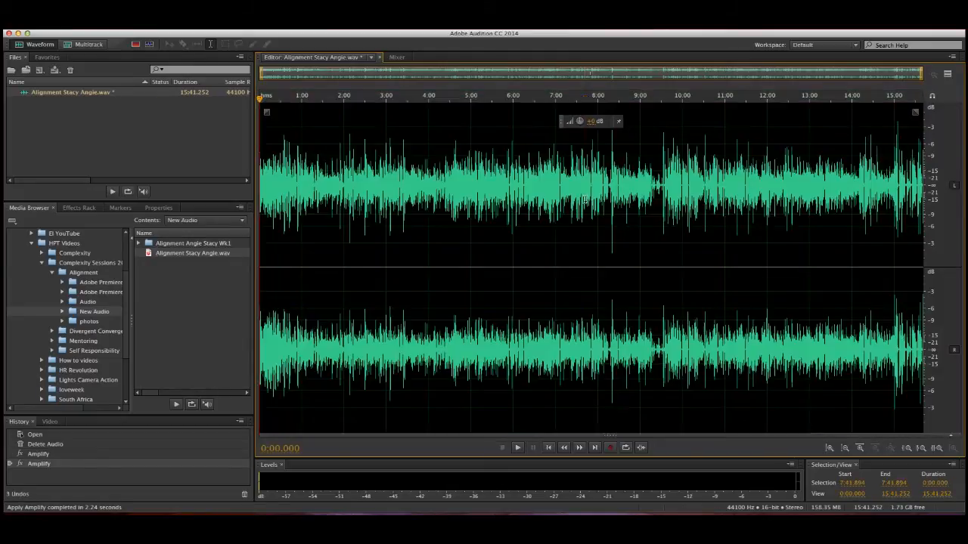
left_click(584, 200)
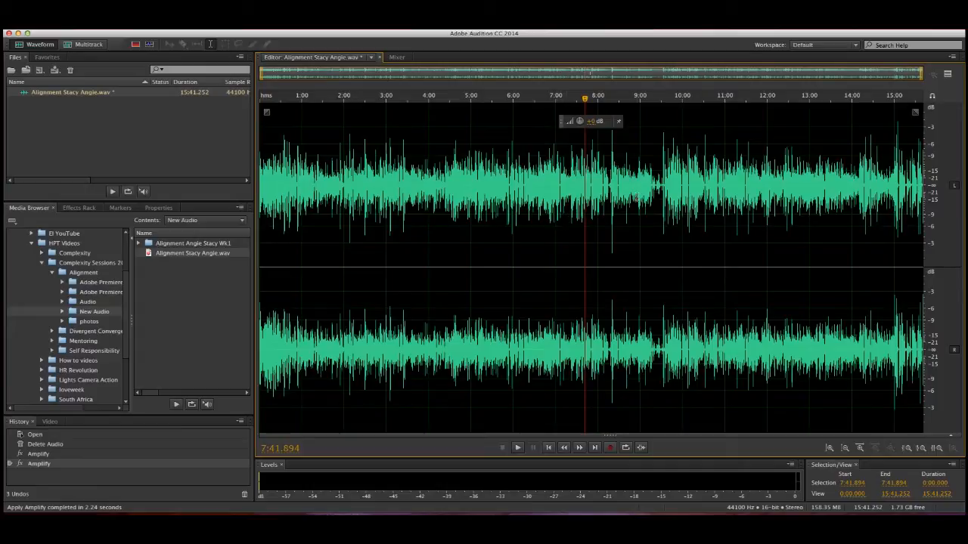
left_click(645, 192)
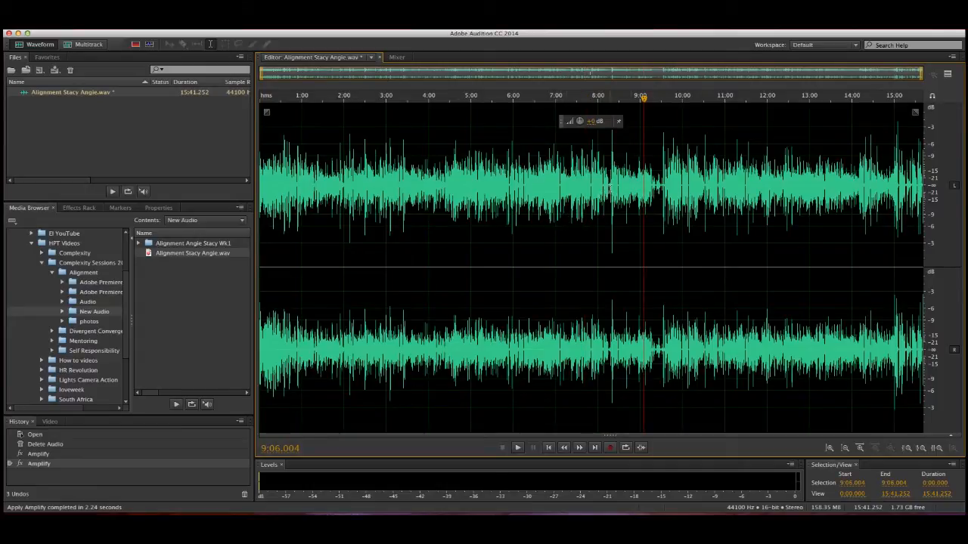
left_click(610, 188)
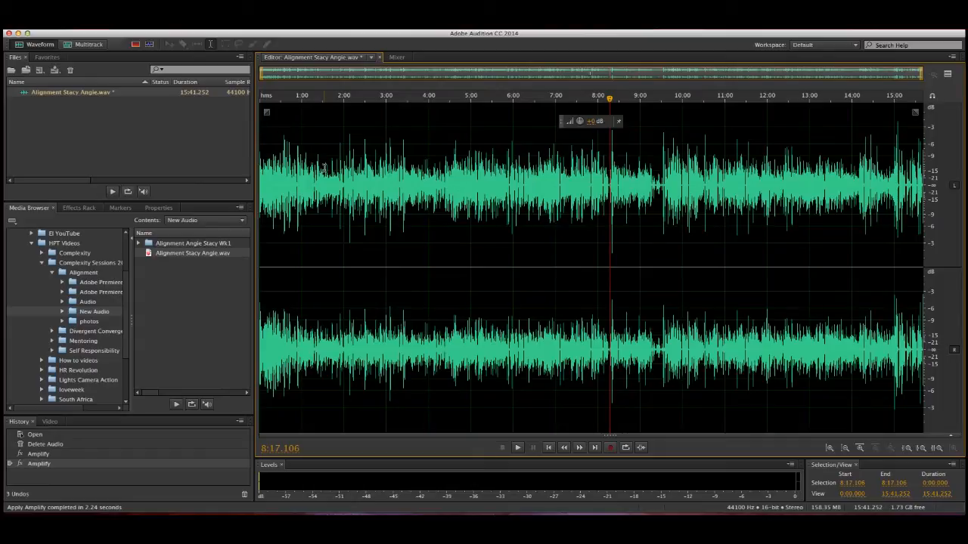
Save the edited recording and start a new multitrack session
key("ctrl+s")
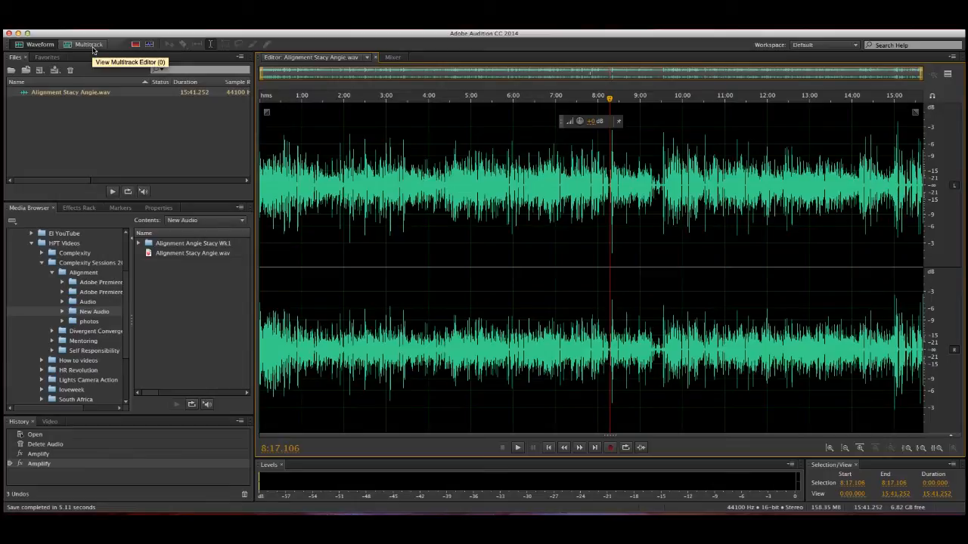
left_click(94, 49)
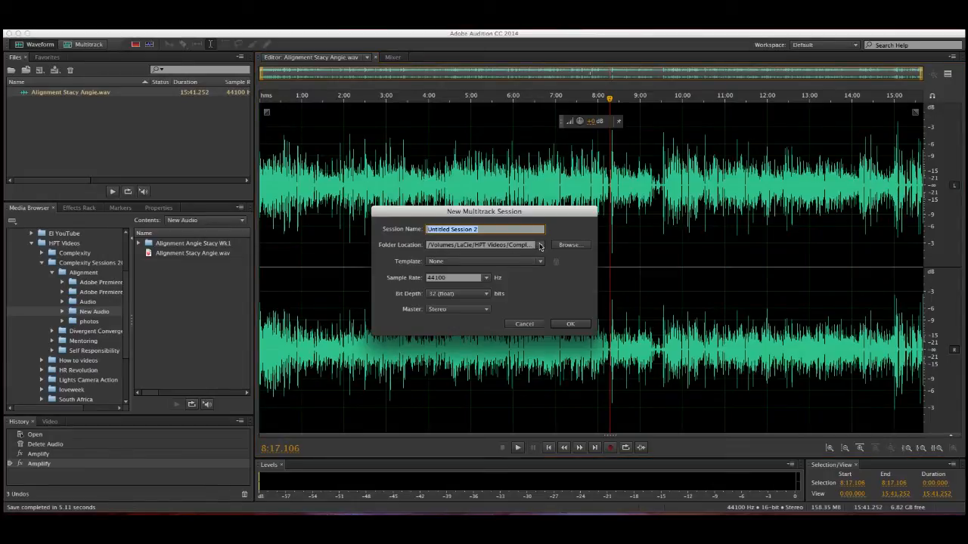
left_click(541, 246)
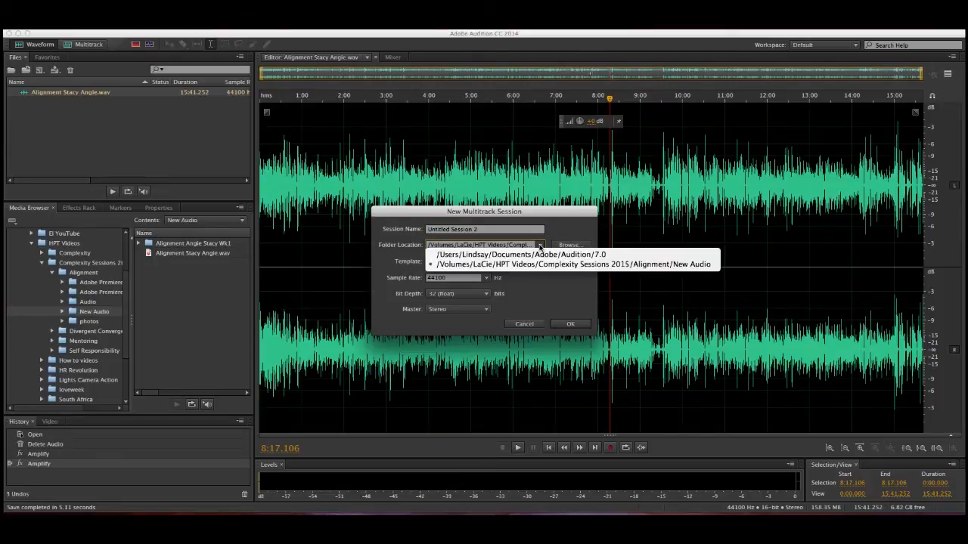
left_click(541, 246)
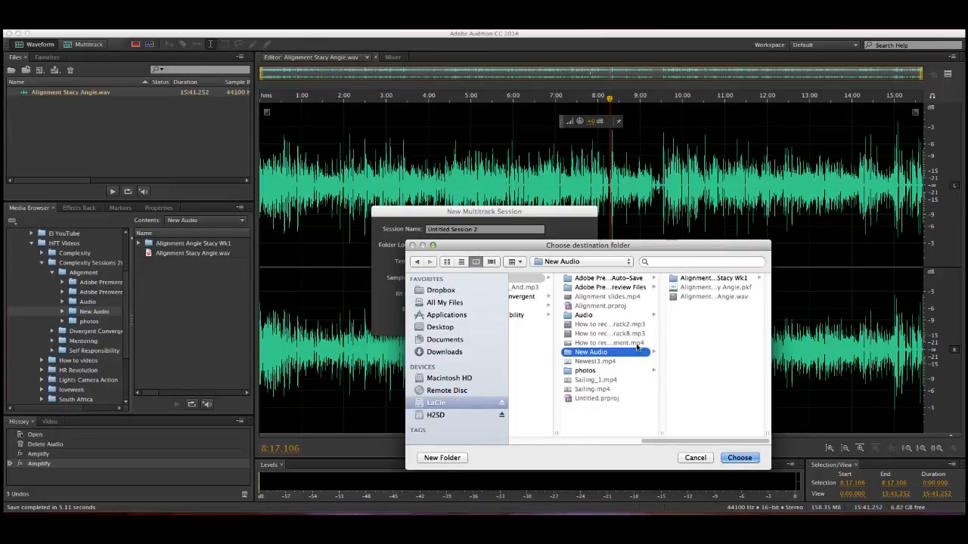
left_click(713, 278)
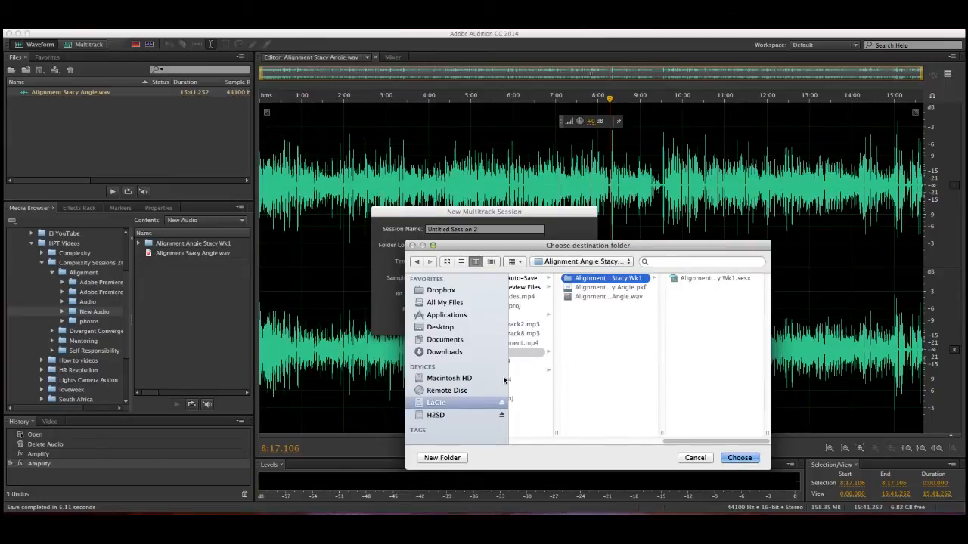
left_click(620, 339)
left_click(745, 459)
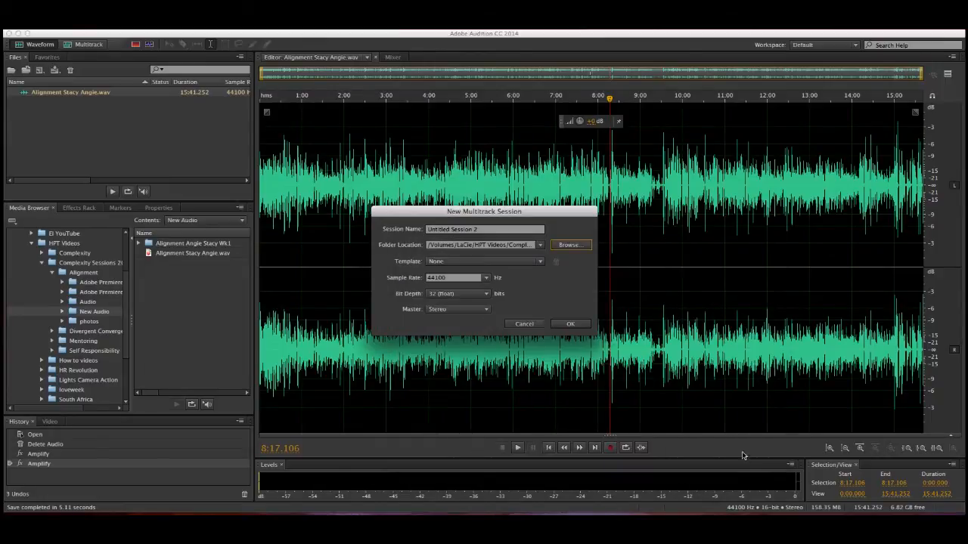
triple_click(477, 231)
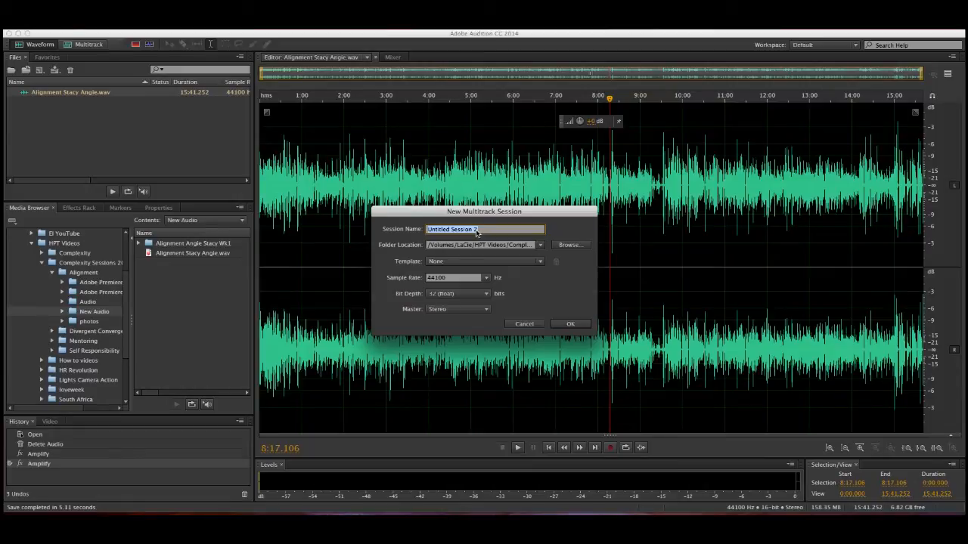
type("An")
type("ignment ")
type("ngie Sta")
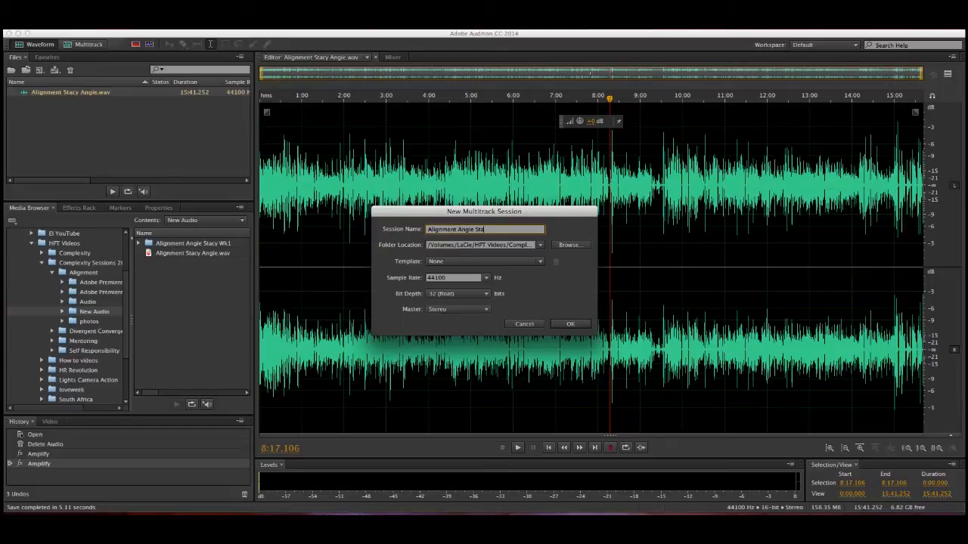
type("cy Wk1")
left_click(570, 323)
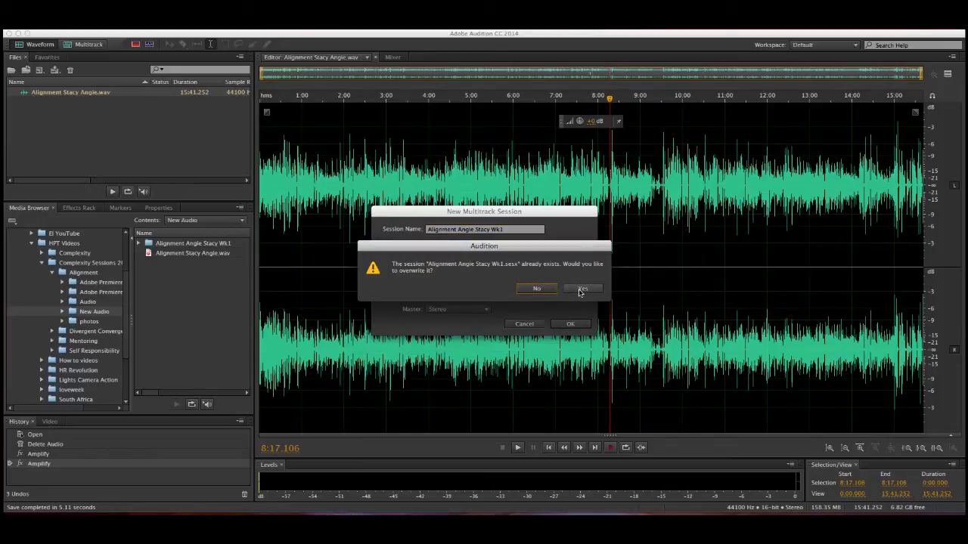
left_click(581, 291)
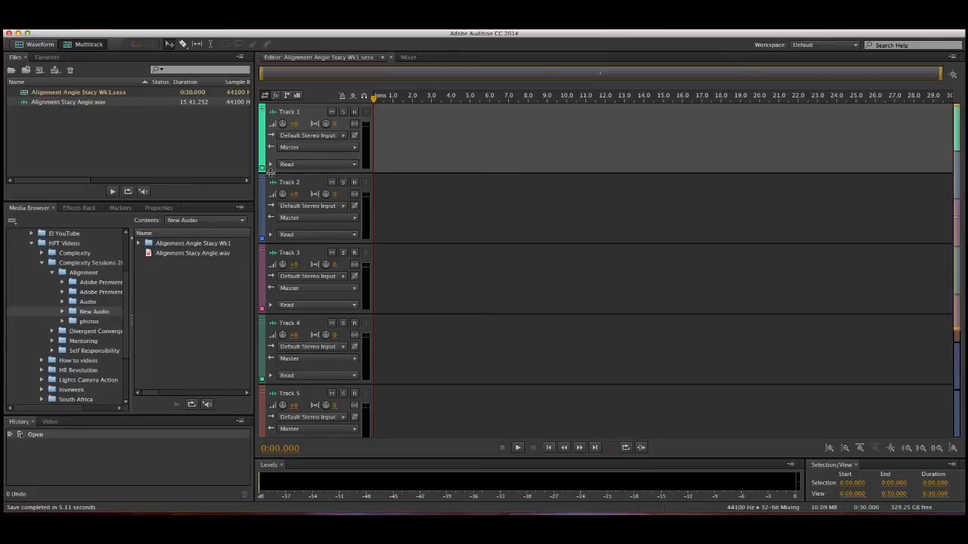
Rename the first track to 'Podcast'
double_click(293, 112)
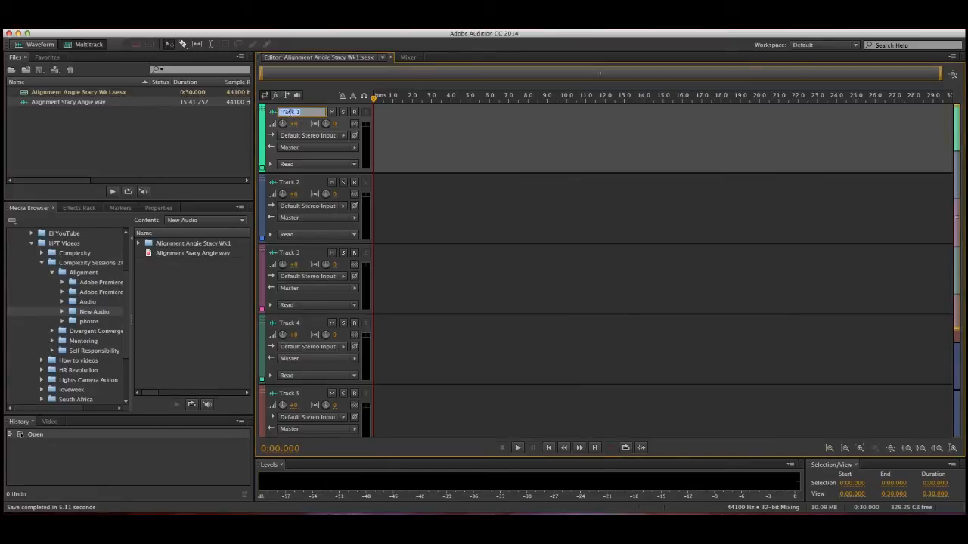
type("Podcast")
key("Return")
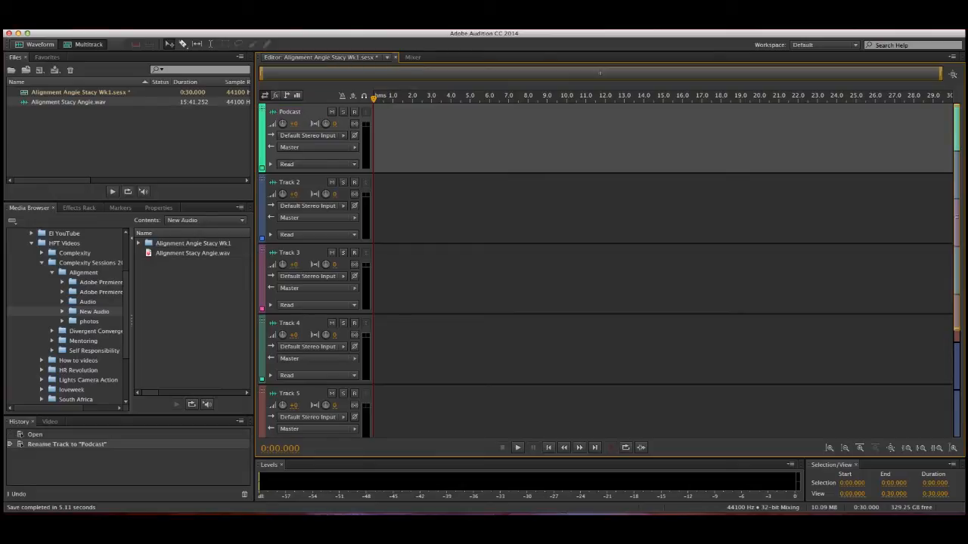
Drop Alignment Stacy Angie.wav onto the Podcast track, enlarge the track and park the playhead at 12:12
left_click(56, 95)
mouse_move(270, 113)
left_mouse_down()
mouse_move(378, 136)
mouse_move(368, 137)
left_mouse_up()
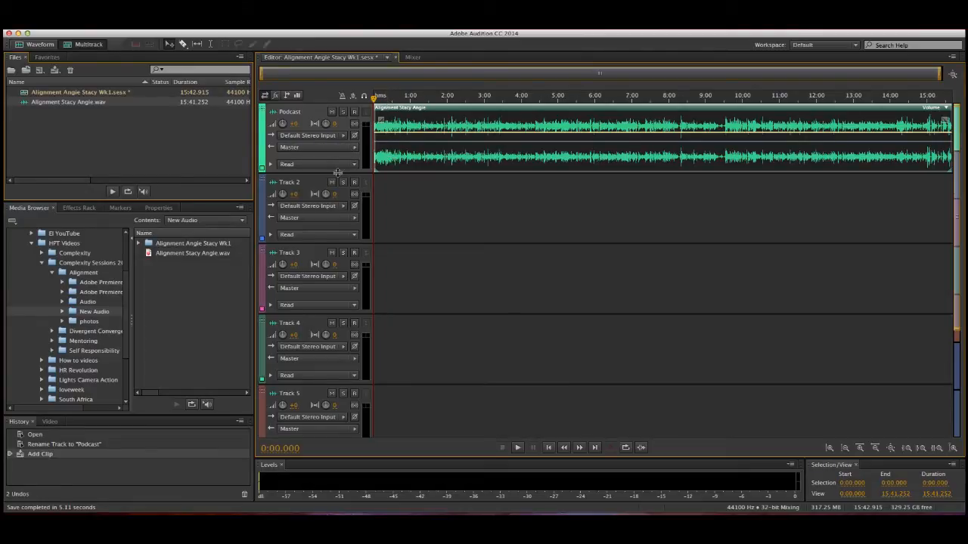
left_click_drag(338, 173, 352, 284)
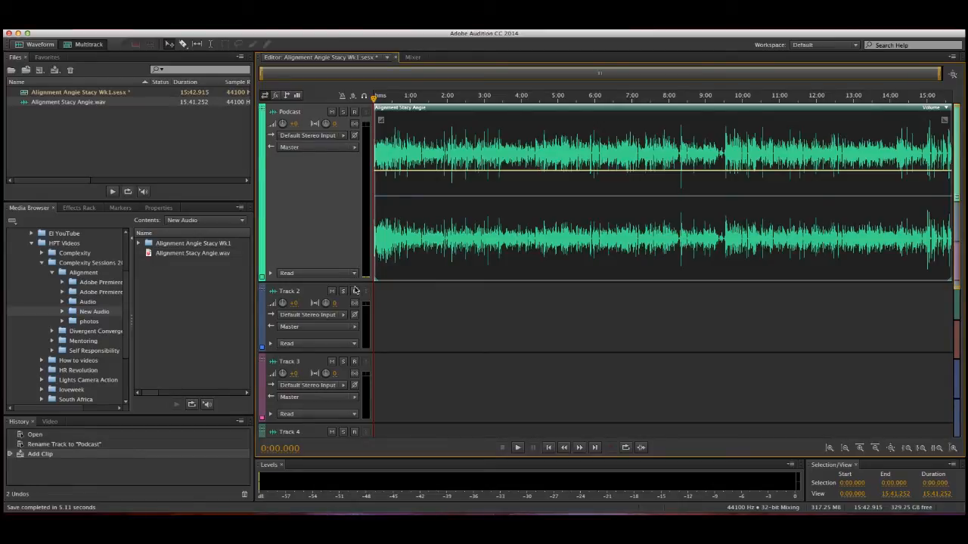
left_click(355, 287)
mouse_move(355, 284)
left_mouse_down()
mouse_move(369, 189)
mouse_move(378, 300)
left_mouse_up()
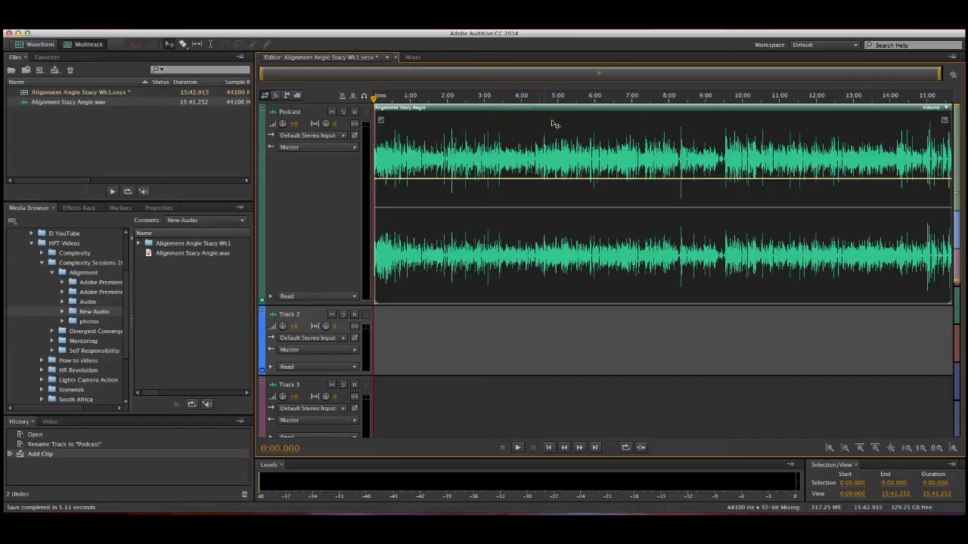
left_click(825, 104)
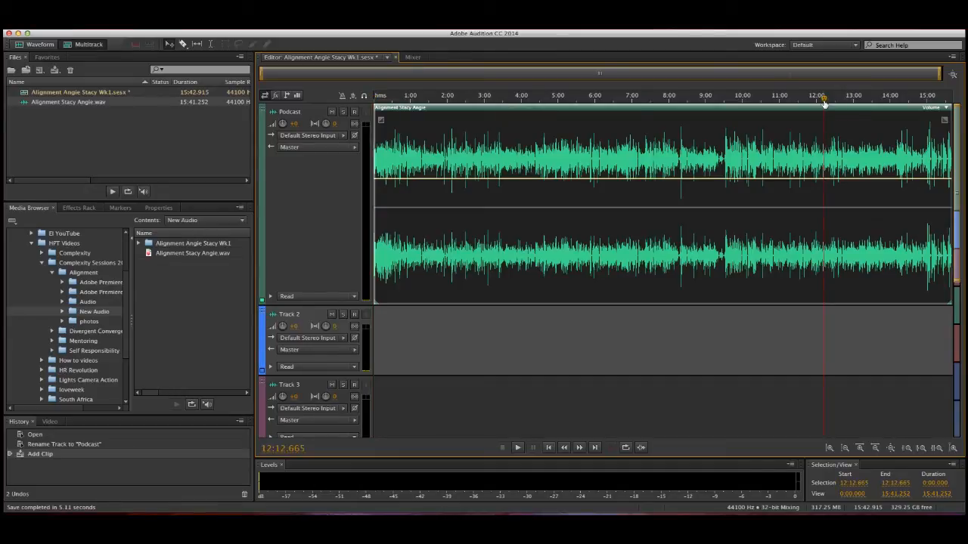
Split the Podcast clip at 12:12 and shift the later part slightly right
left_click(830, 155)
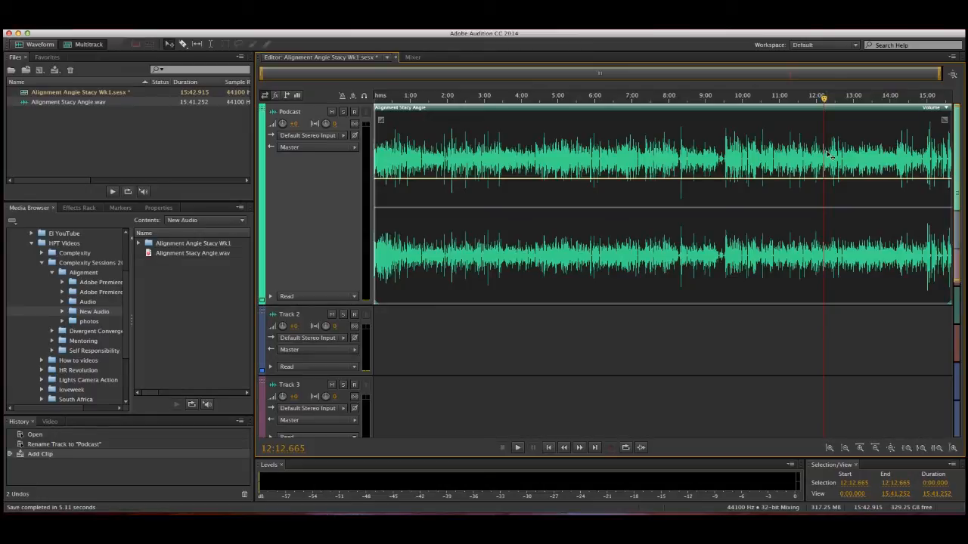
key("ctrl+k")
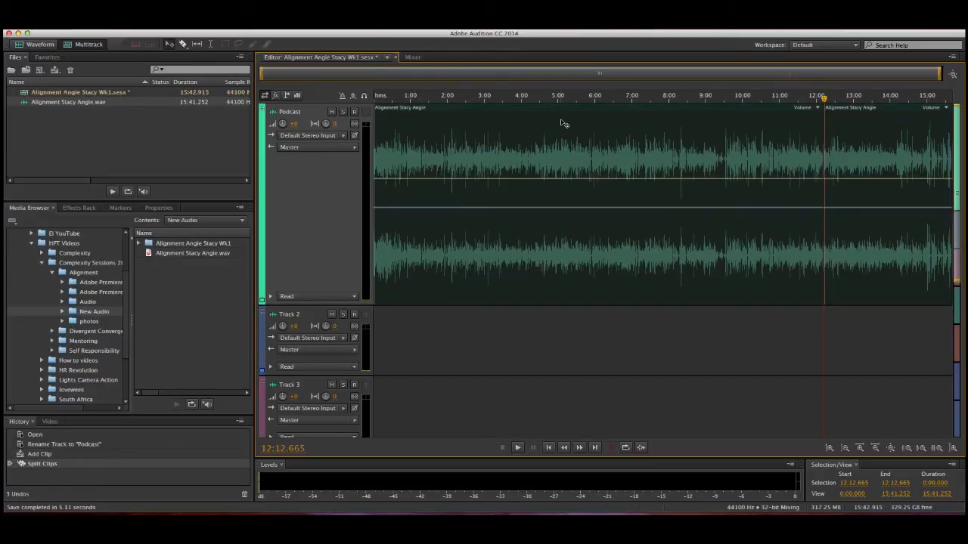
left_click(837, 174)
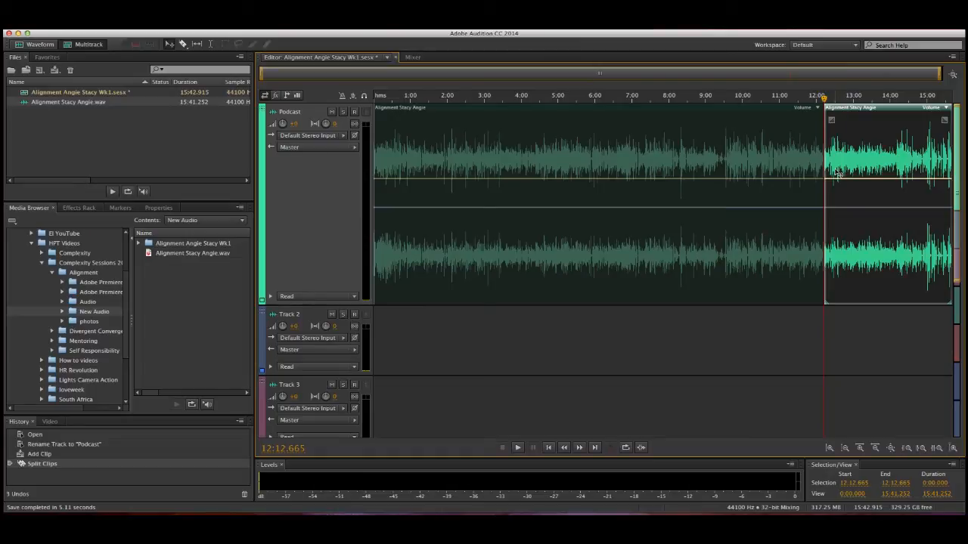
mouse_move(886, 179)
left_click(886, 183)
left_click_drag(851, 164, 860, 165)
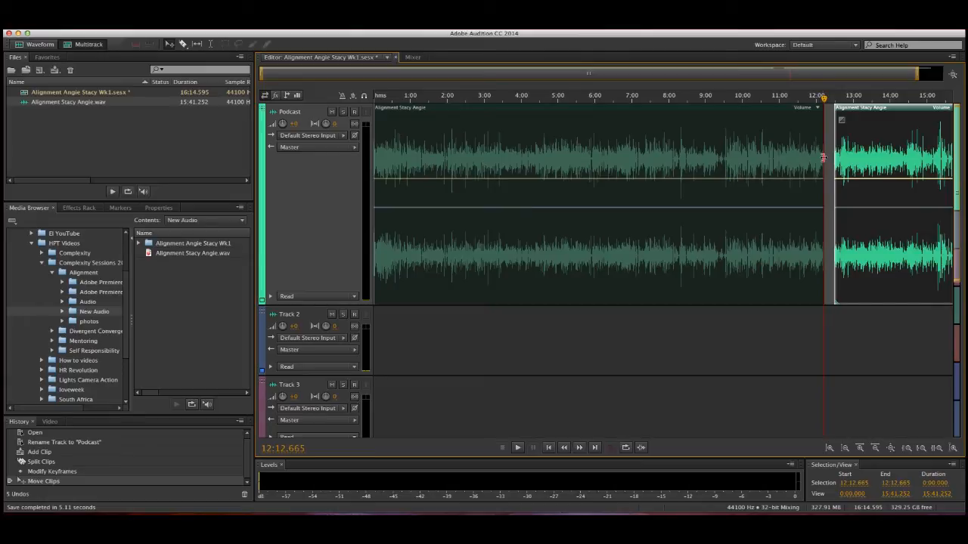
Trim the earlier clip's end and the later clip's start so they meet, then move the later clip onto Track 2
left_click(821, 157)
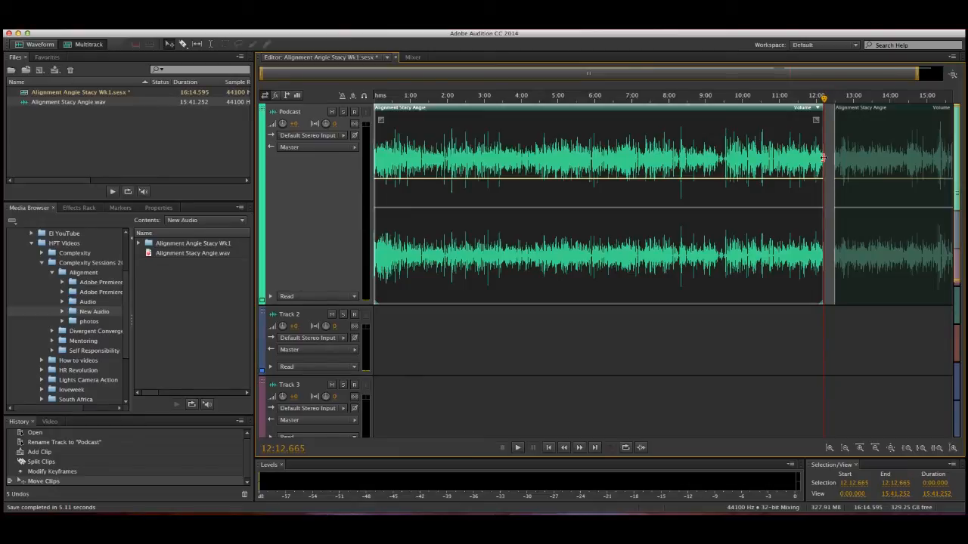
left_click_drag(821, 158, 858, 168)
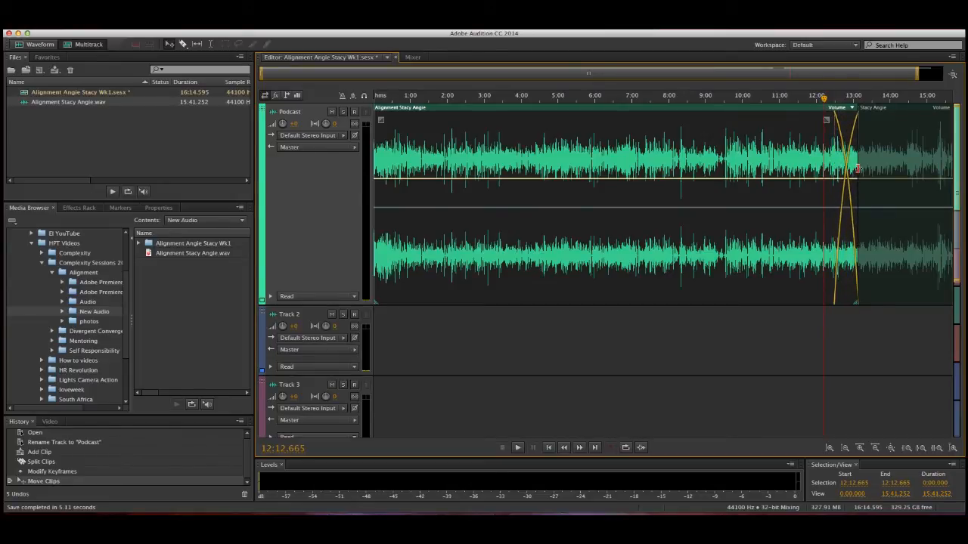
left_click_drag(858, 167, 834, 168)
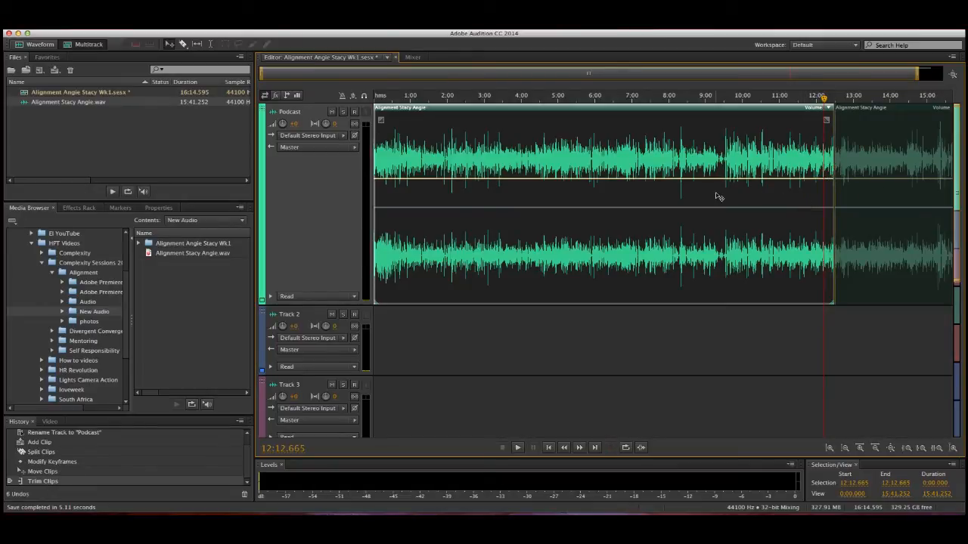
left_click(886, 198)
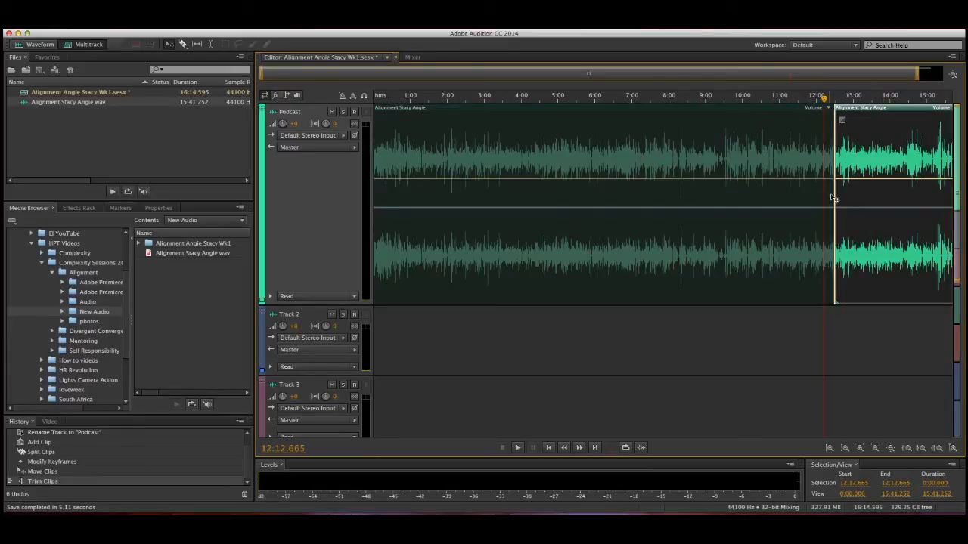
left_click_drag(834, 189, 835, 189)
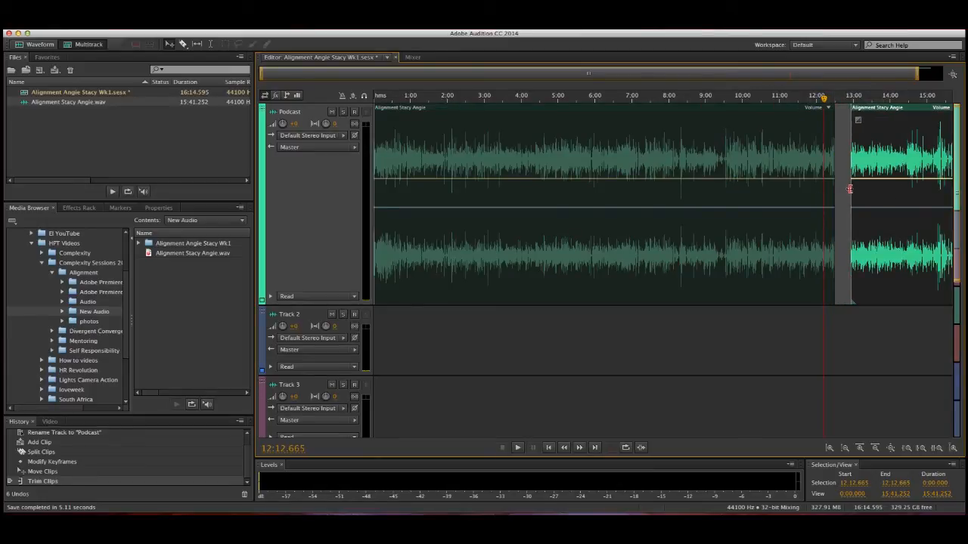
left_click(834, 189)
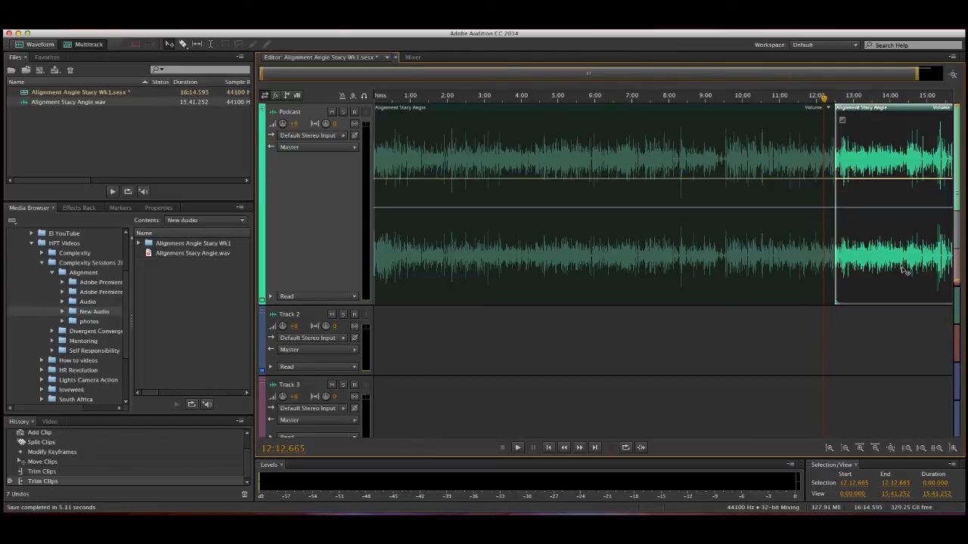
mouse_move(907, 270)
left_mouse_down()
mouse_move(890, 318)
mouse_move(573, 272)
mouse_move(591, 327)
left_mouse_up()
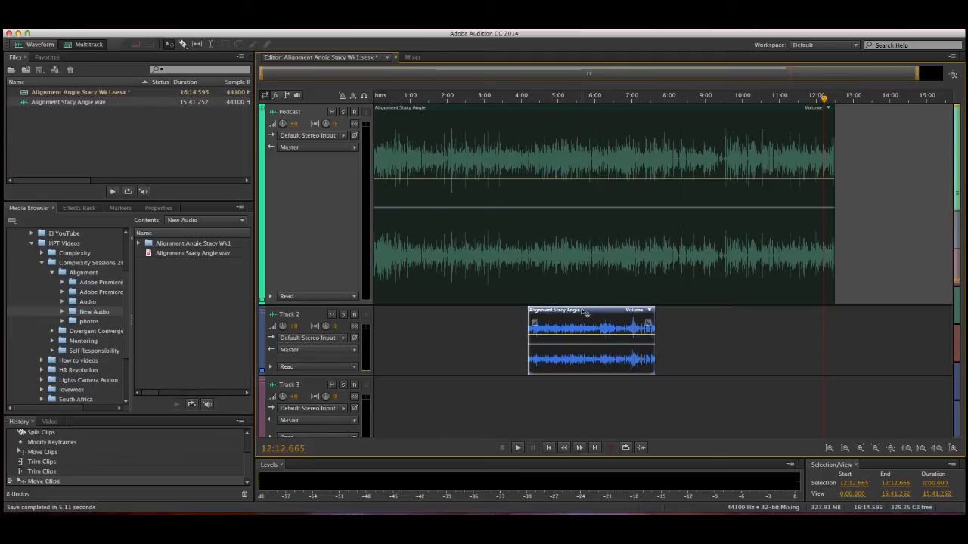
Move the later clip back onto the Podcast track right after the first part
left_click_drag(582, 313, 887, 279)
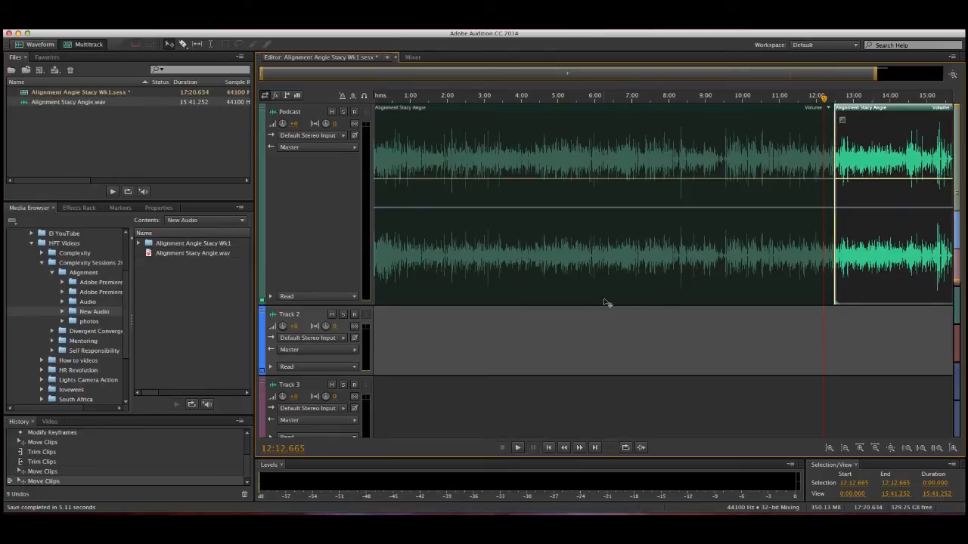
Marquee-select both Podcast clips and shift them to start about 1:00 in the timeline
left_click(635, 272)
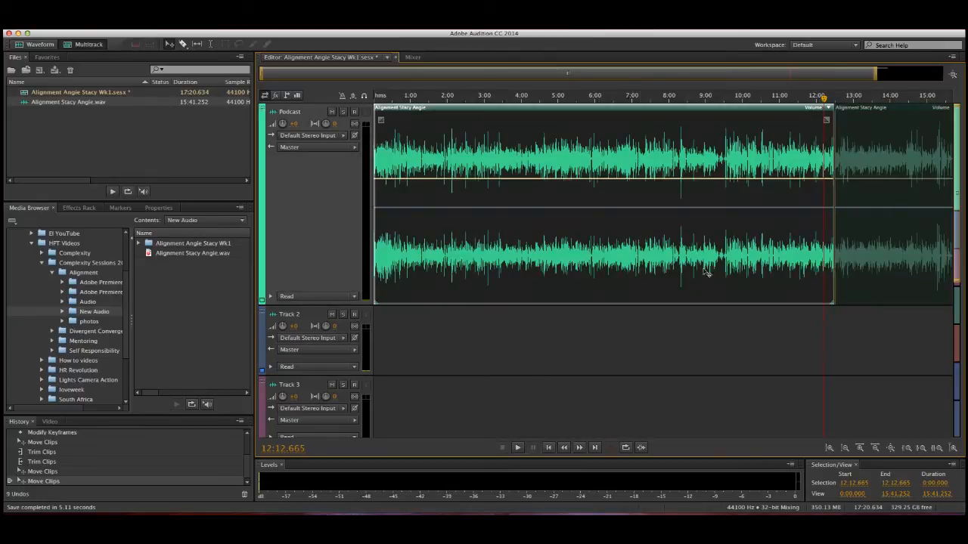
left_click(892, 336)
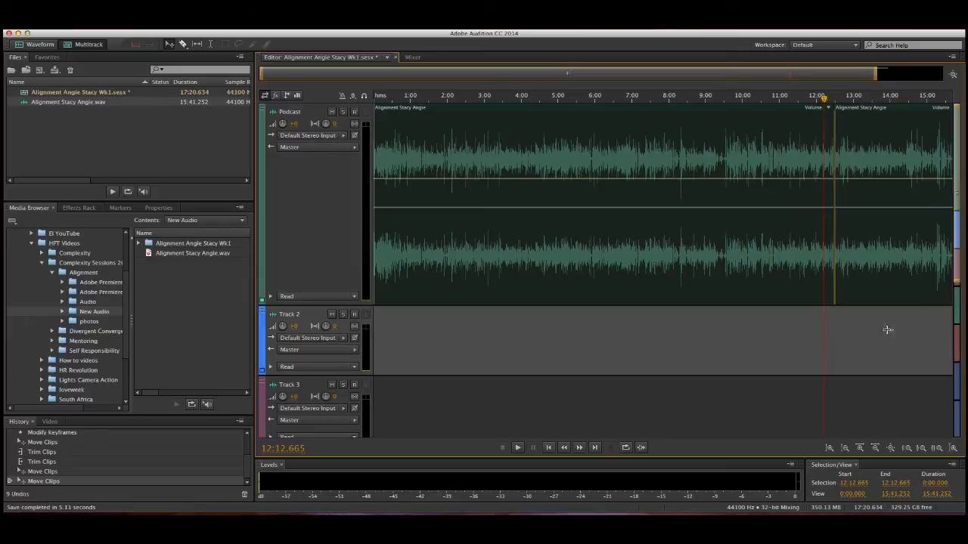
left_click_drag(887, 330, 742, 271)
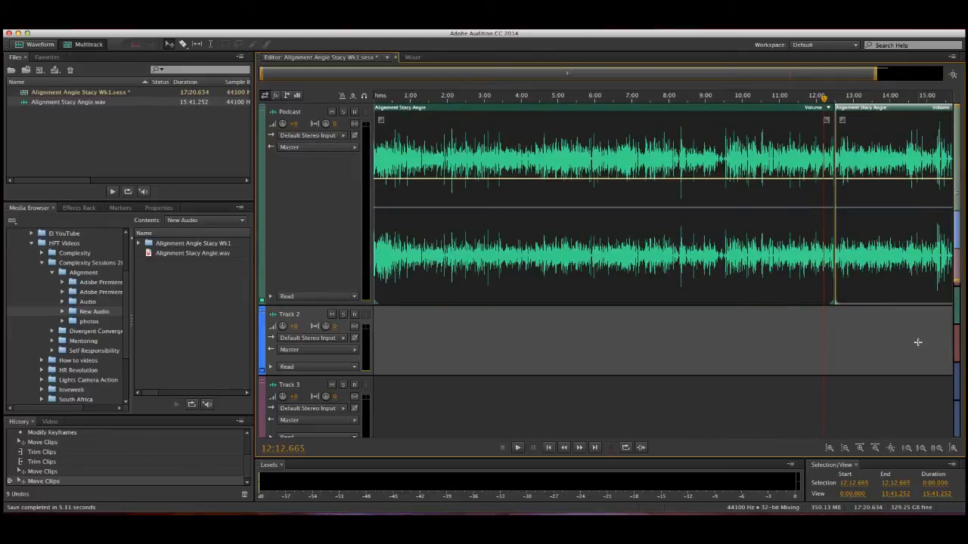
left_click_drag(917, 343, 750, 287)
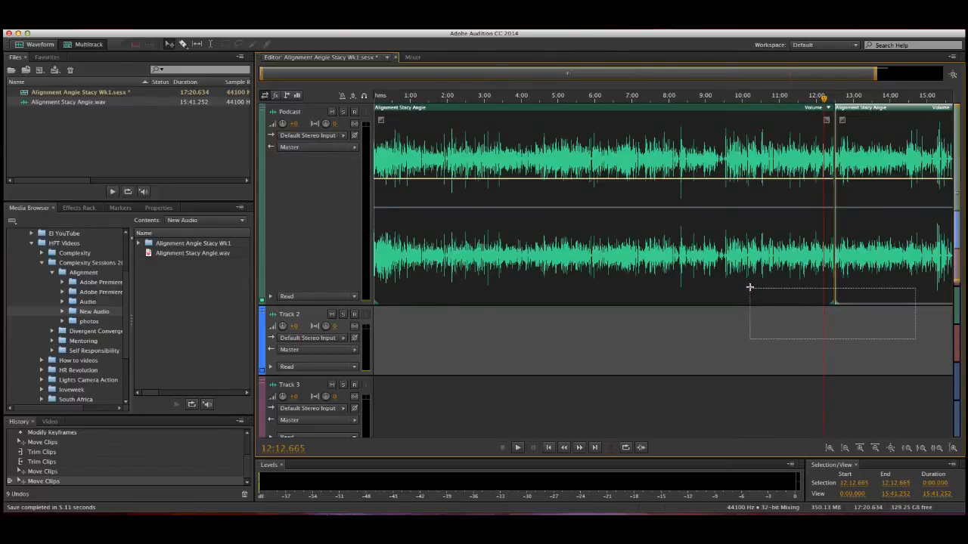
mouse_move(692, 291)
left_mouse_down()
mouse_move(776, 287)
mouse_move(647, 283)
mouse_move(664, 282)
left_mouse_up()
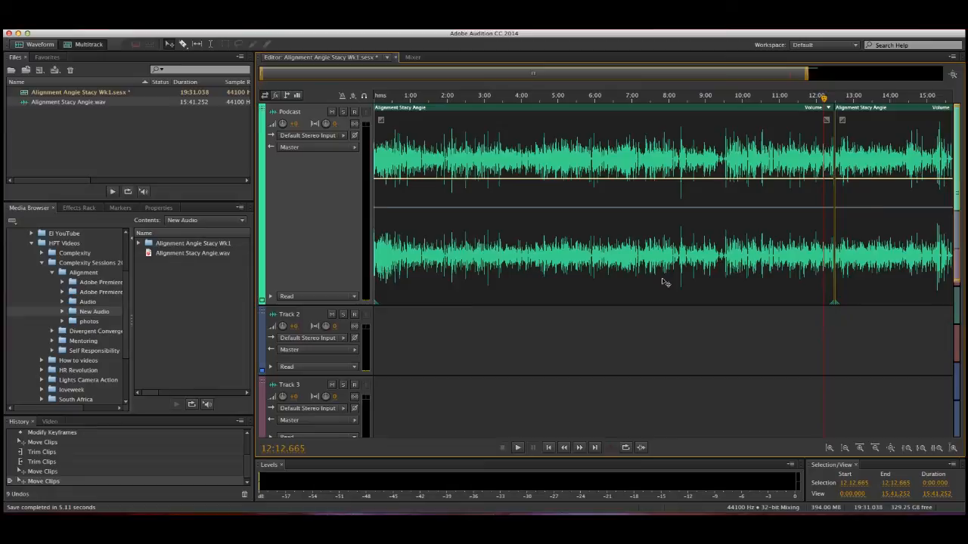
left_click_drag(664, 282, 727, 282)
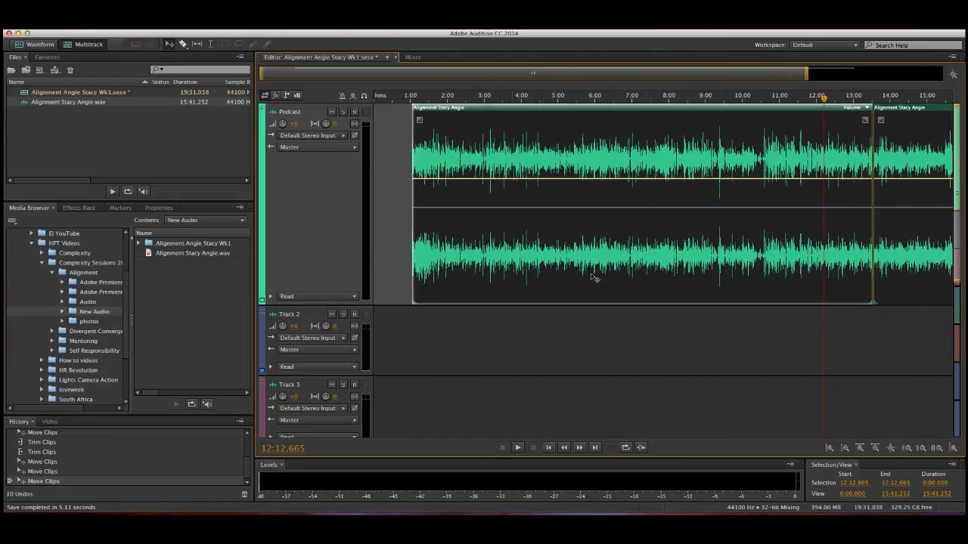
Import the Broke For Free mp3 from Complexity Sessions into Files and drop it at the start of Track 2
left_click(82, 273)
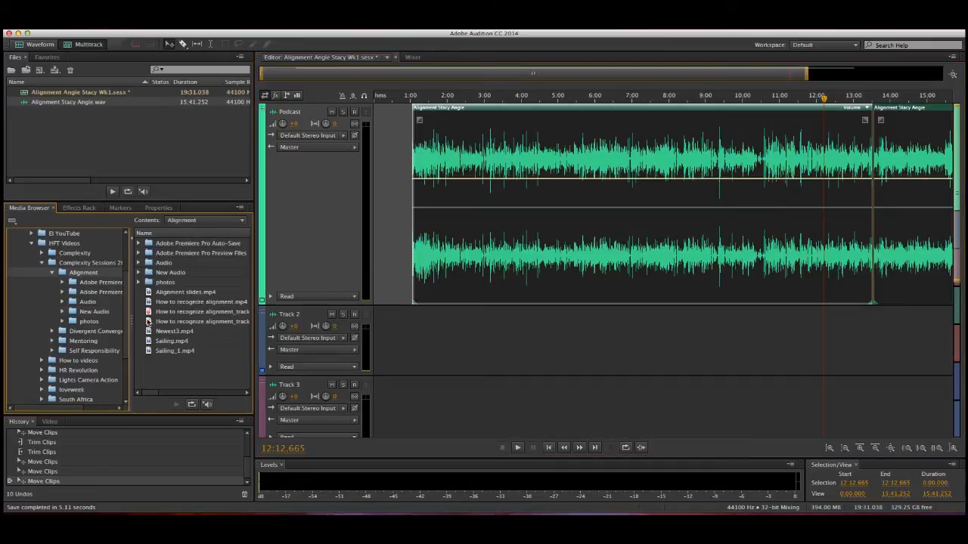
left_click(85, 262)
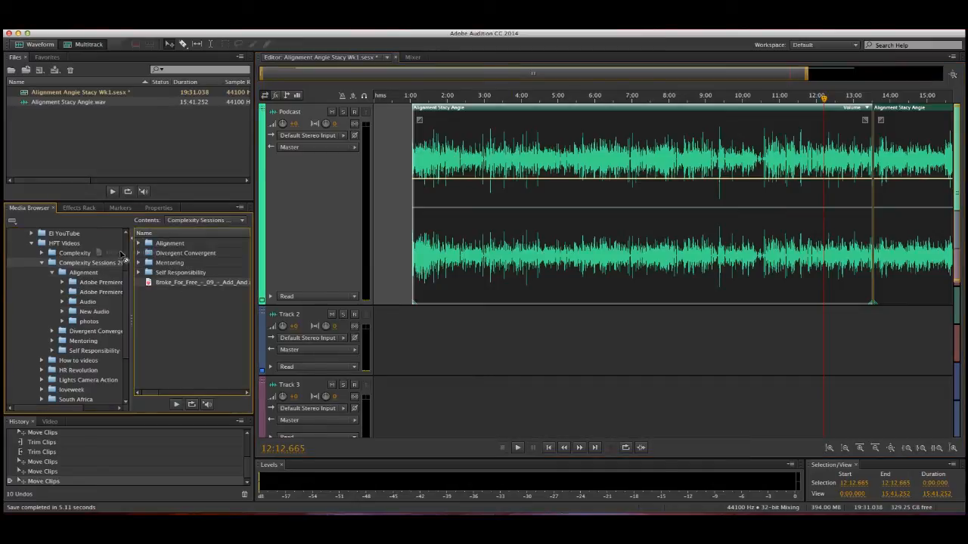
mouse_move(197, 282)
left_mouse_down()
mouse_move(90, 163)
mouse_move(96, 168)
left_mouse_up()
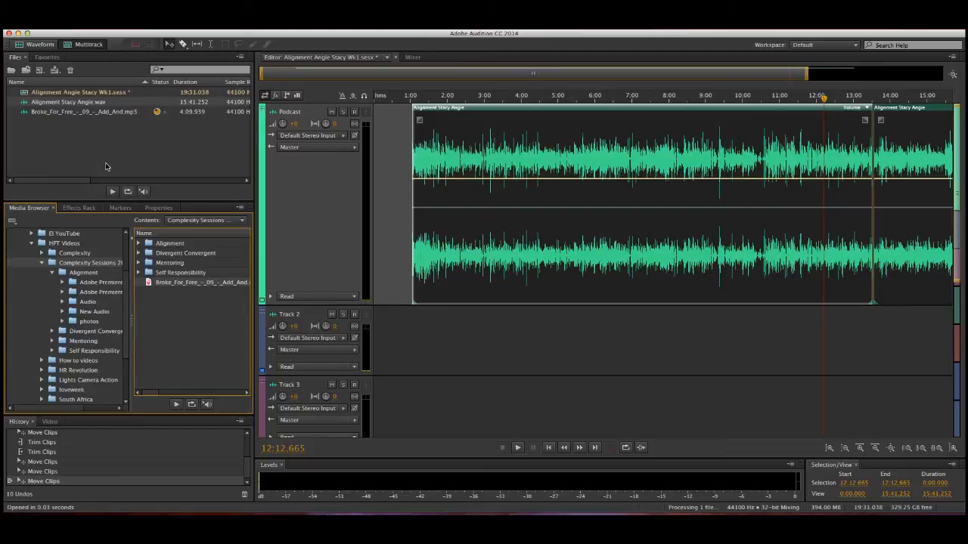
mouse_move(99, 112)
left_mouse_down()
mouse_move(318, 246)
mouse_move(399, 347)
left_mouse_up()
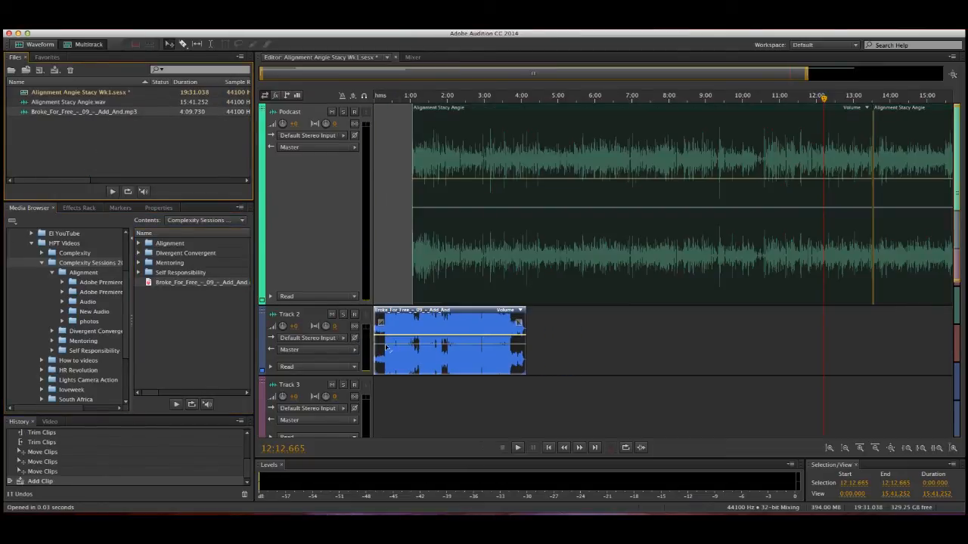
Make Track 2 taller, then play the session from the start and stop
left_click_drag(347, 377, 384, 436)
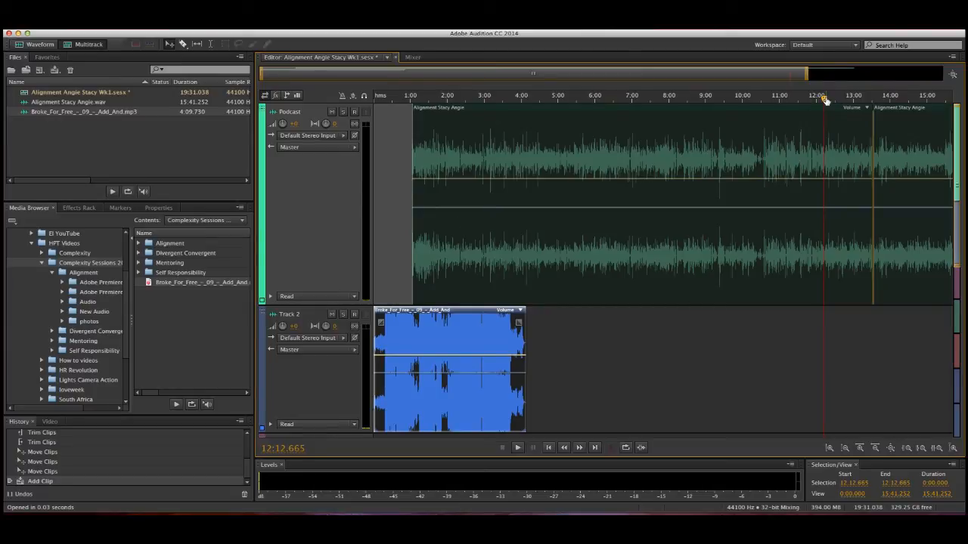
left_click_drag(823, 97, 358, 162)
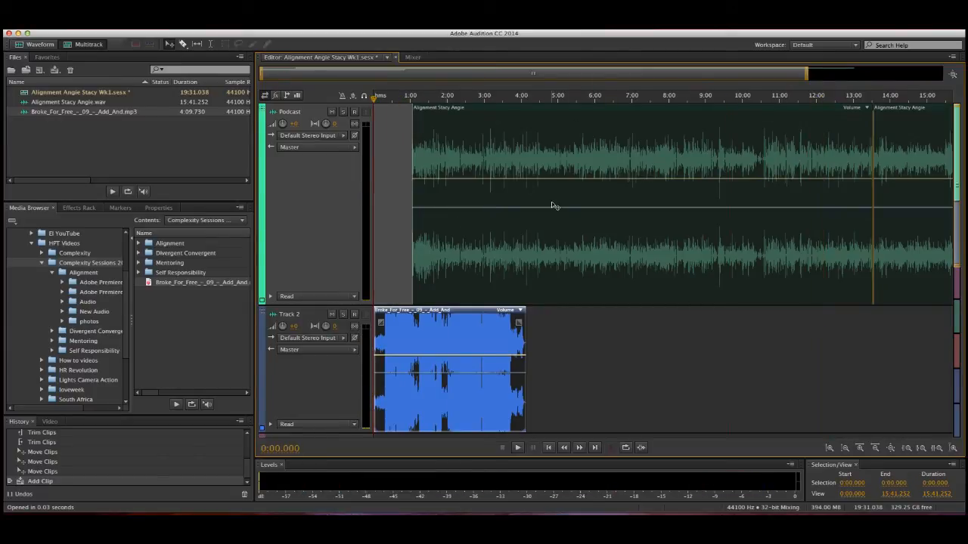
key("space")
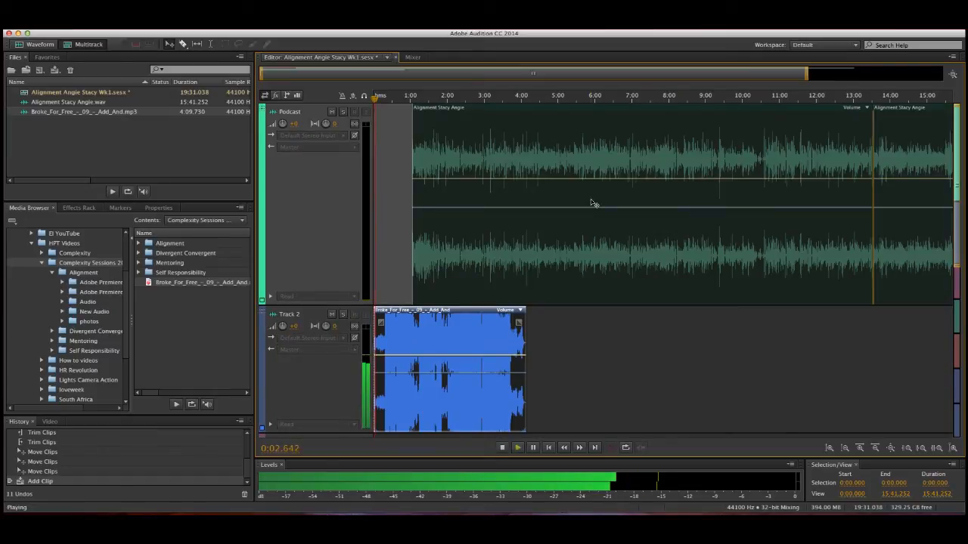
scroll(593, 203, "up", 2)
scroll(594, 203, "up", 2)
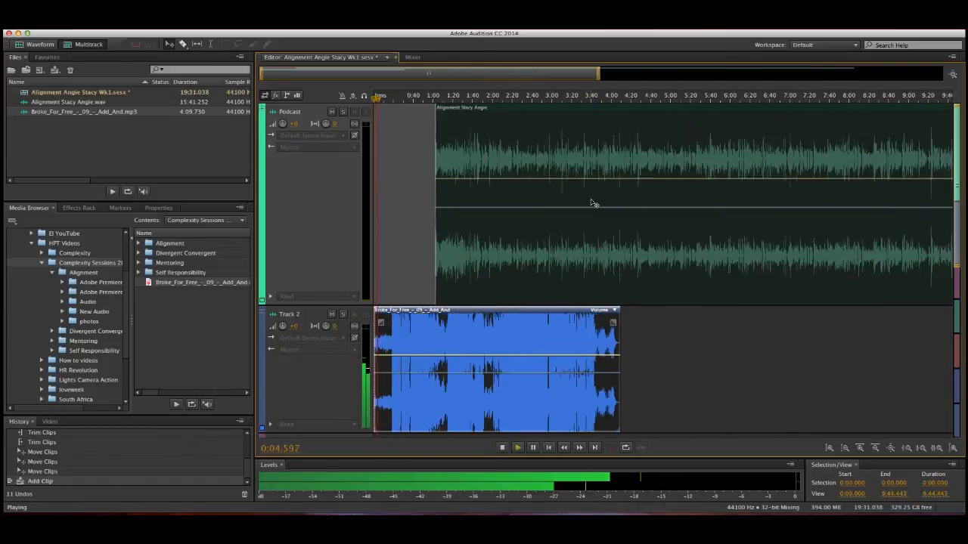
scroll(593, 203, "up", 2)
scroll(594, 203, "up", 2)
scroll(593, 202, "up", 2)
scroll(593, 202, "up", 2)
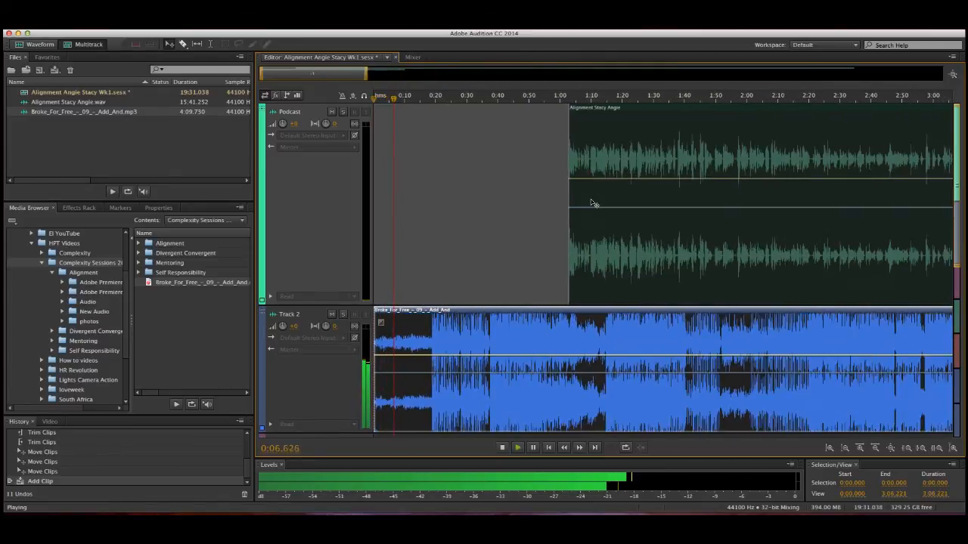
scroll(593, 203, "up", 1)
key("space")
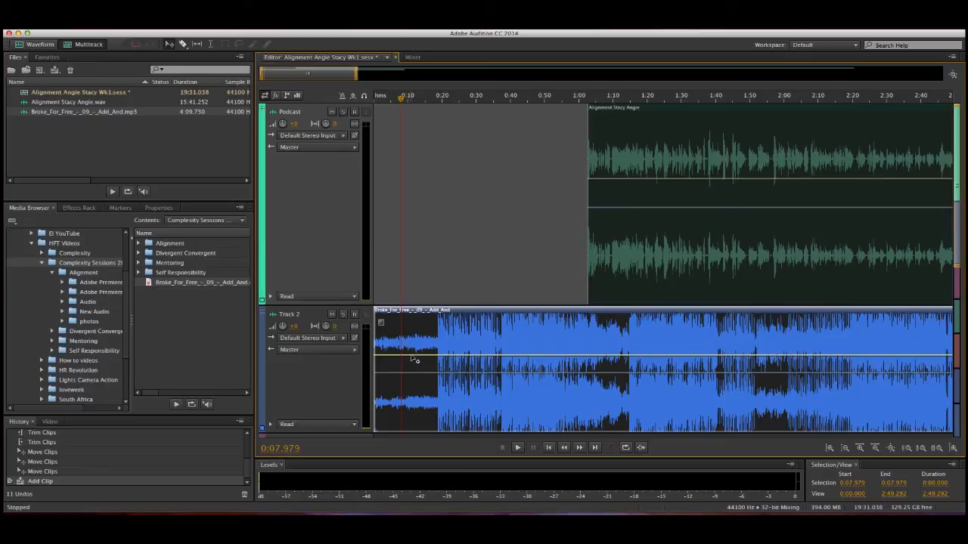
mouse_move(413, 355)
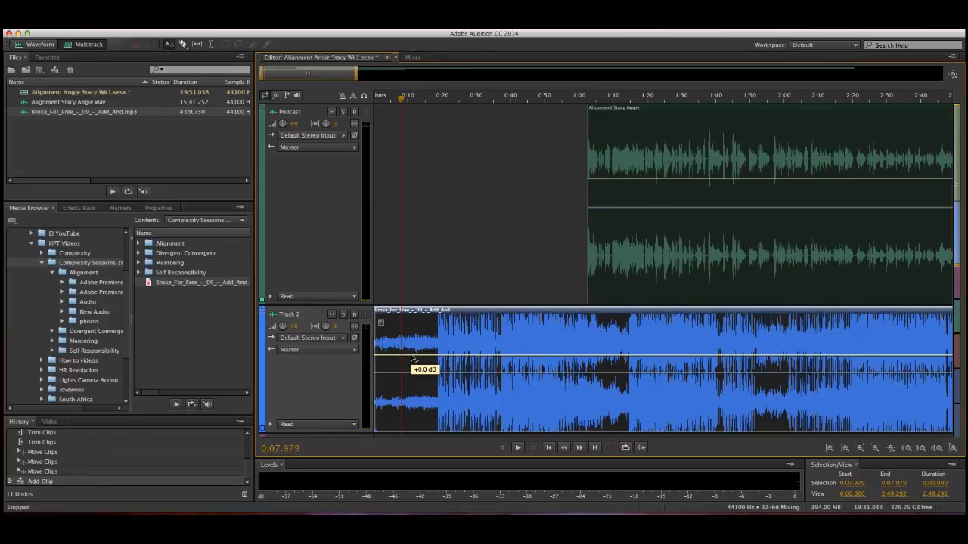
Drag the music clip's volume envelope down to -7.2 dB and preview the quieter intro
left_click_drag(414, 358, 422, 394)
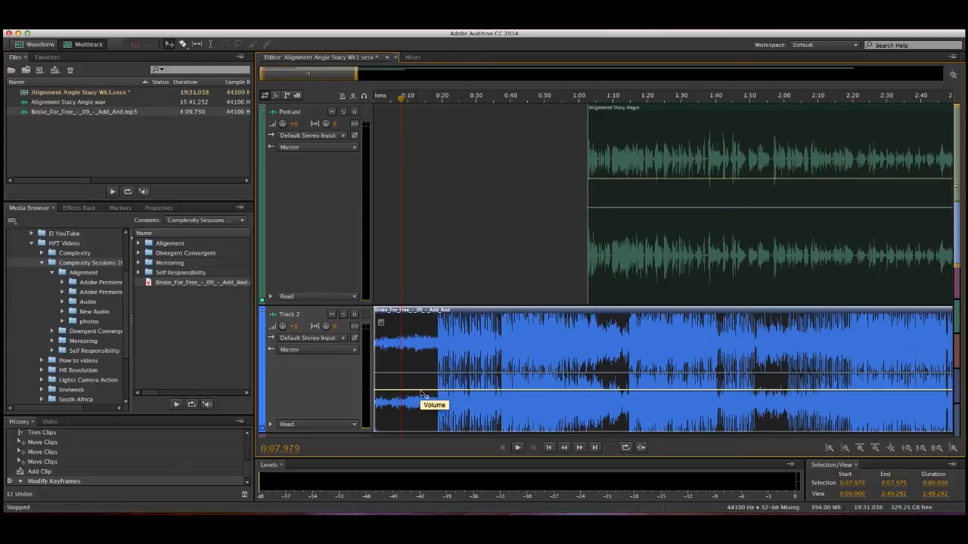
key("space")
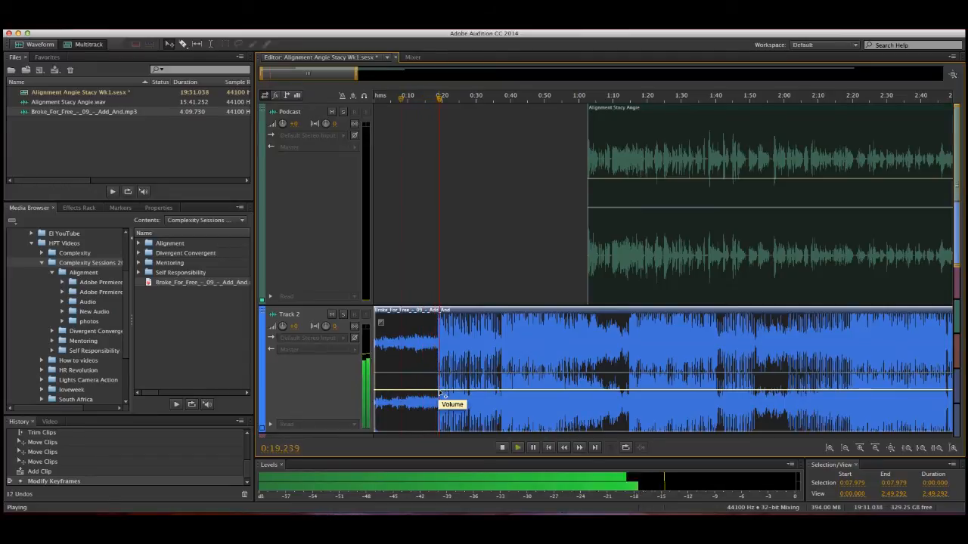
key("space")
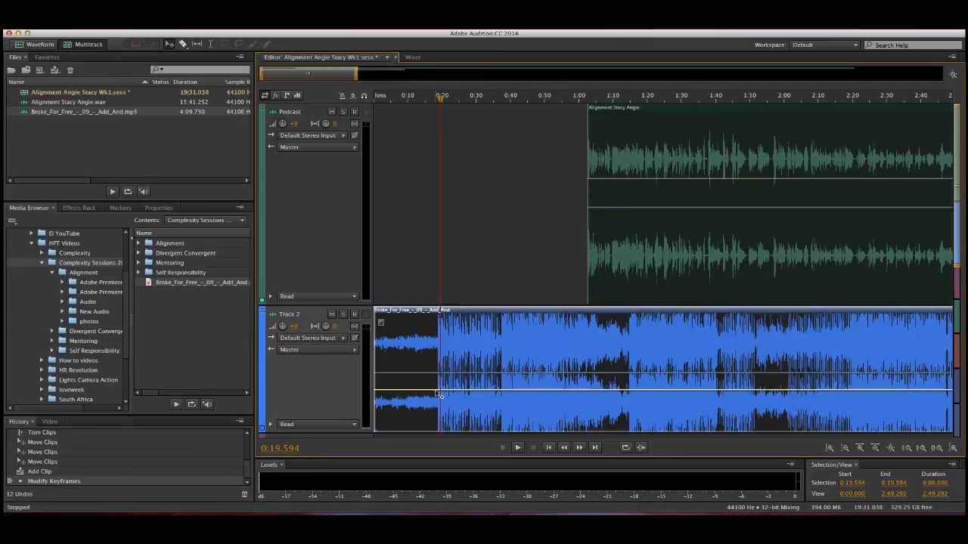
Add a volume keyframe and fade the music down to -25.2 dB after 0:19, previewing the fade
left_click(437, 393)
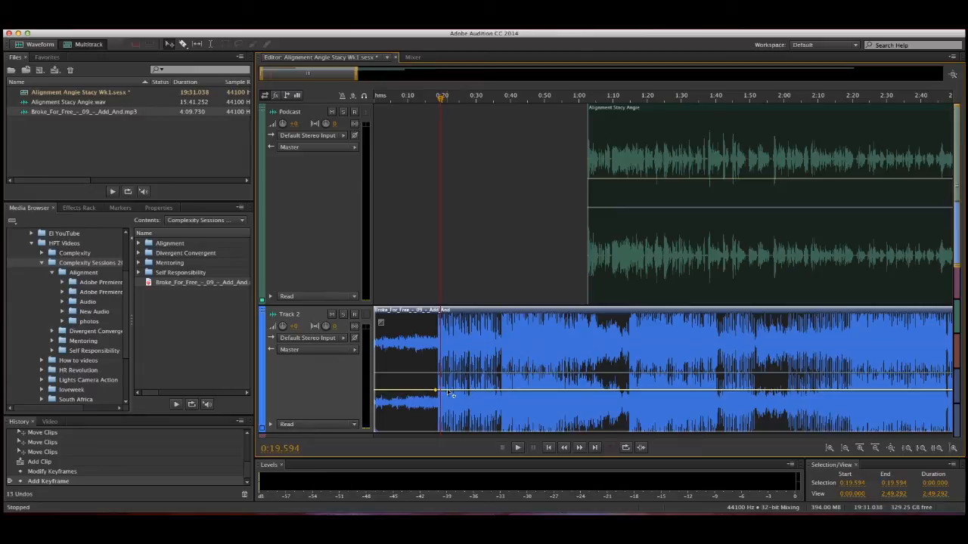
mouse_move(443, 391)
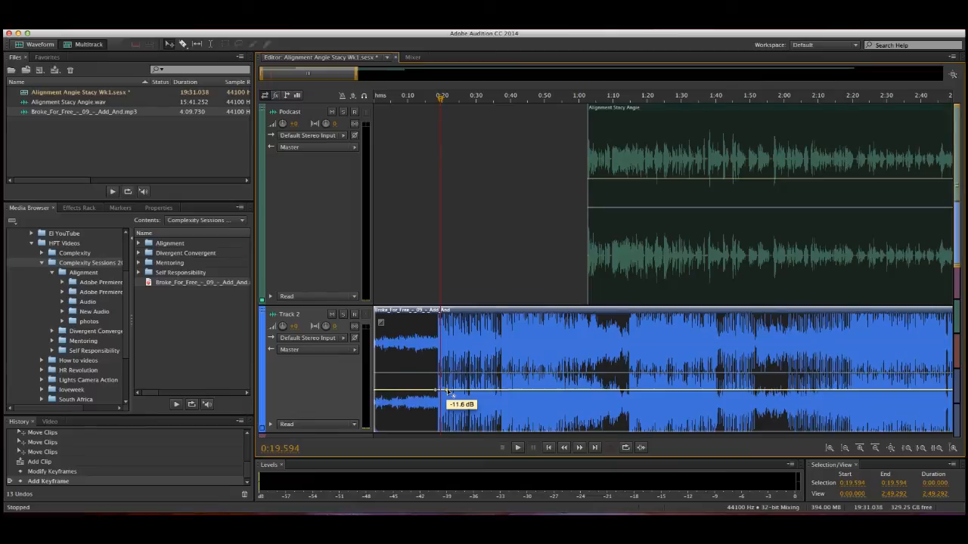
left_click_drag(451, 393, 451, 416)
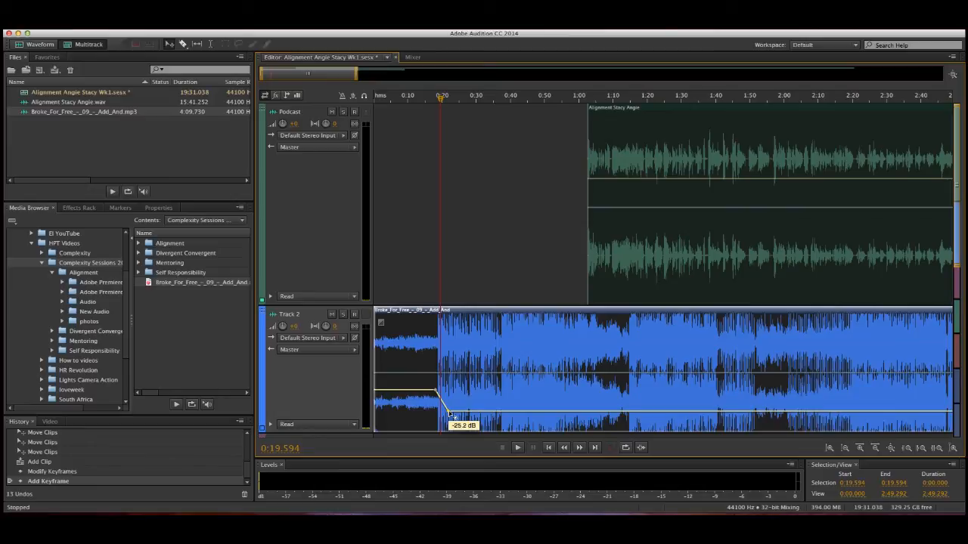
left_click_drag(451, 417, 451, 417)
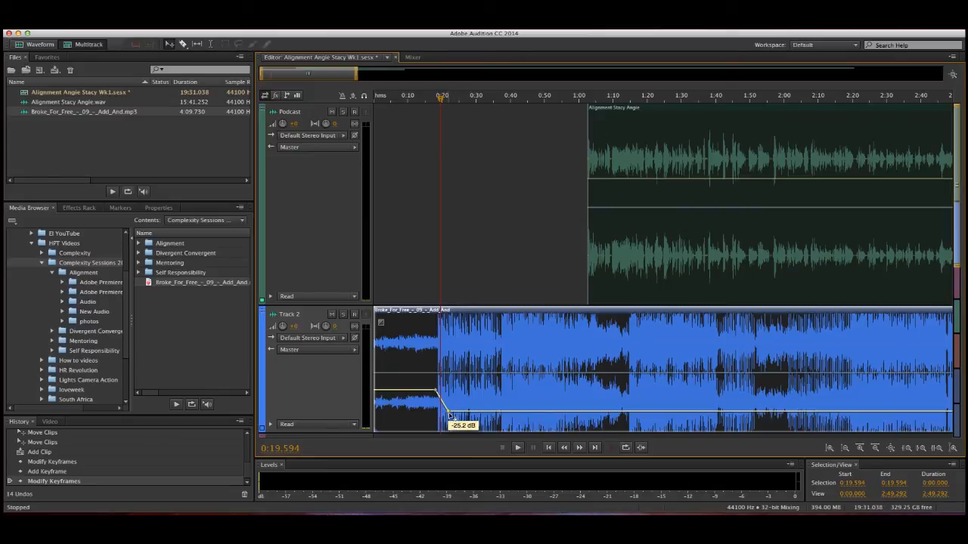
left_click_drag(443, 98, 434, 100)
key("space")
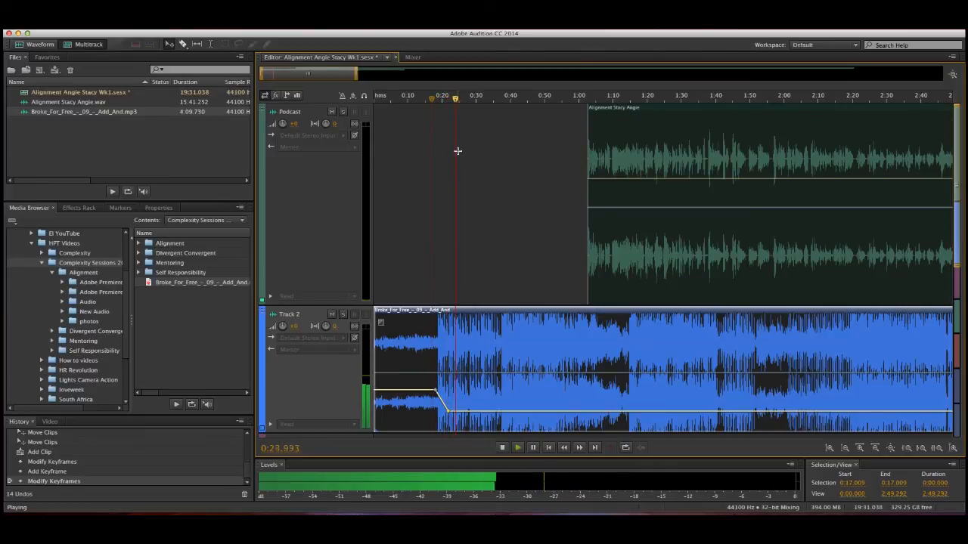
key("space")
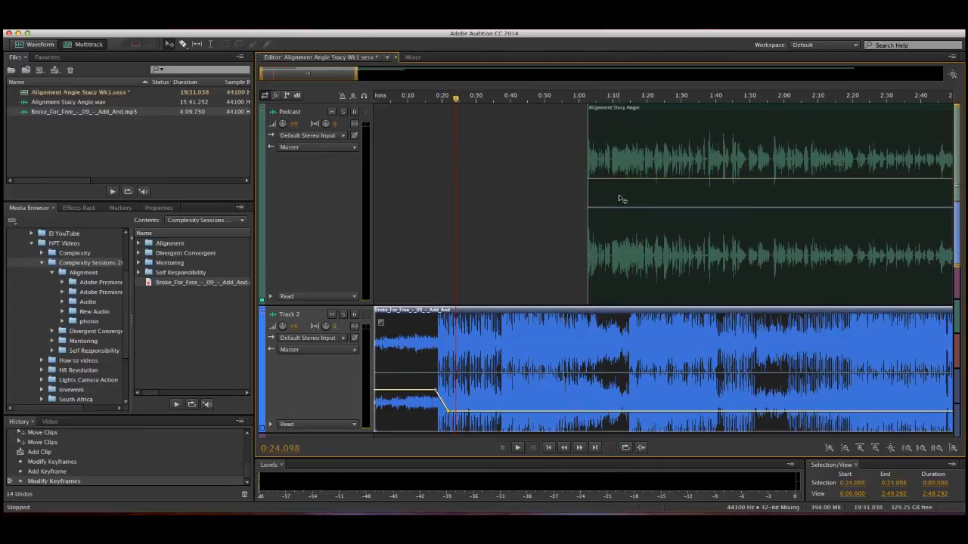
Move the Podcast clip earlier so the speech starts around 0:20
left_click_drag(630, 208, 473, 192)
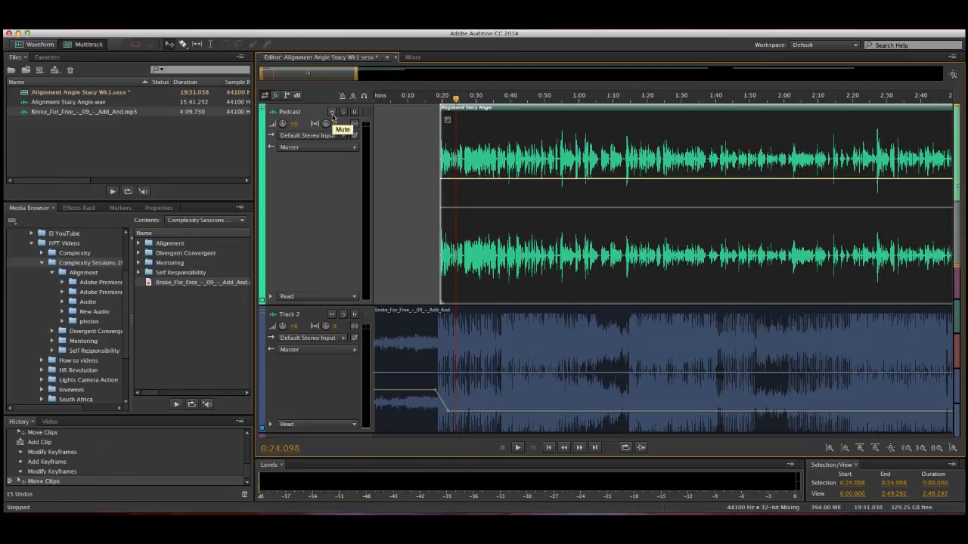
Mute Podcast, audition a test volume bump keyframe on the music, then delete it
left_click(332, 112)
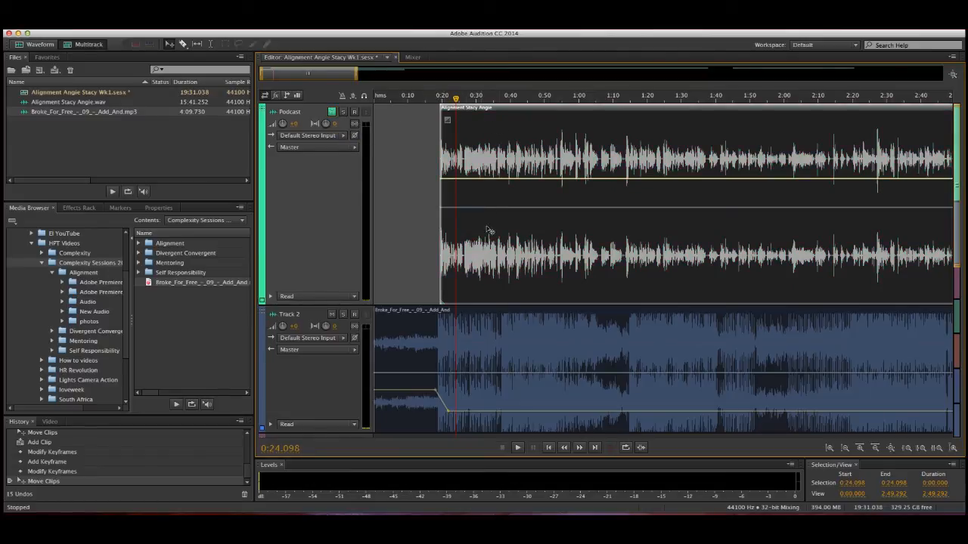
left_click(529, 412)
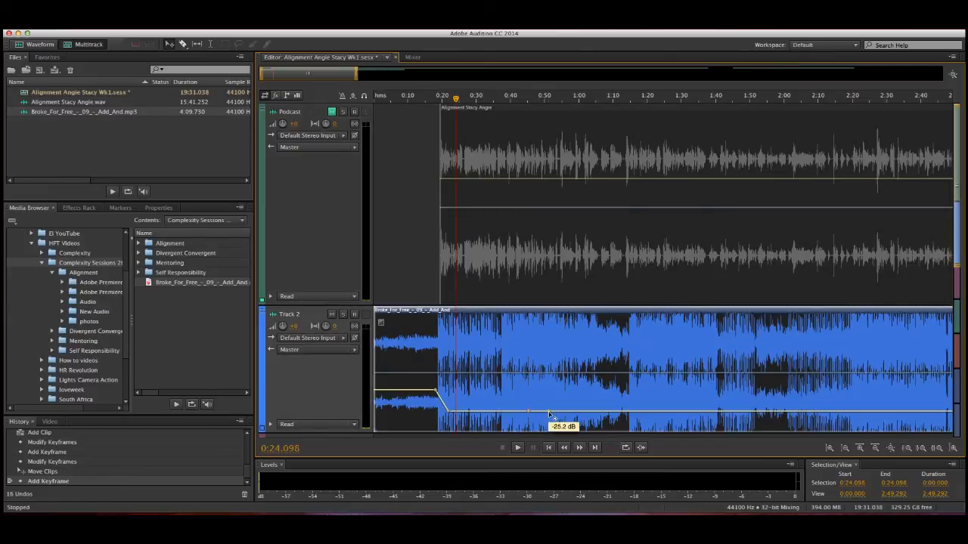
left_click_drag(546, 413, 537, 402)
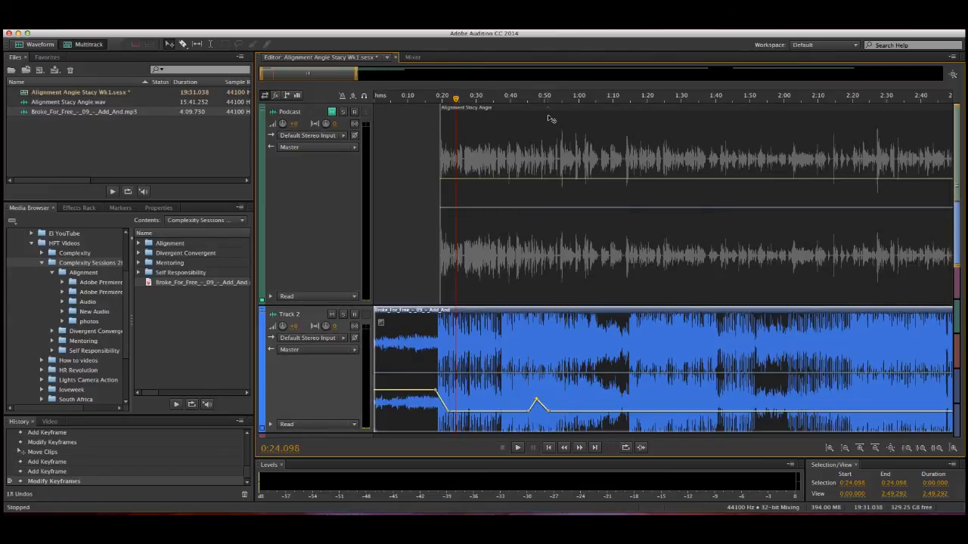
left_click(526, 98)
key("space")
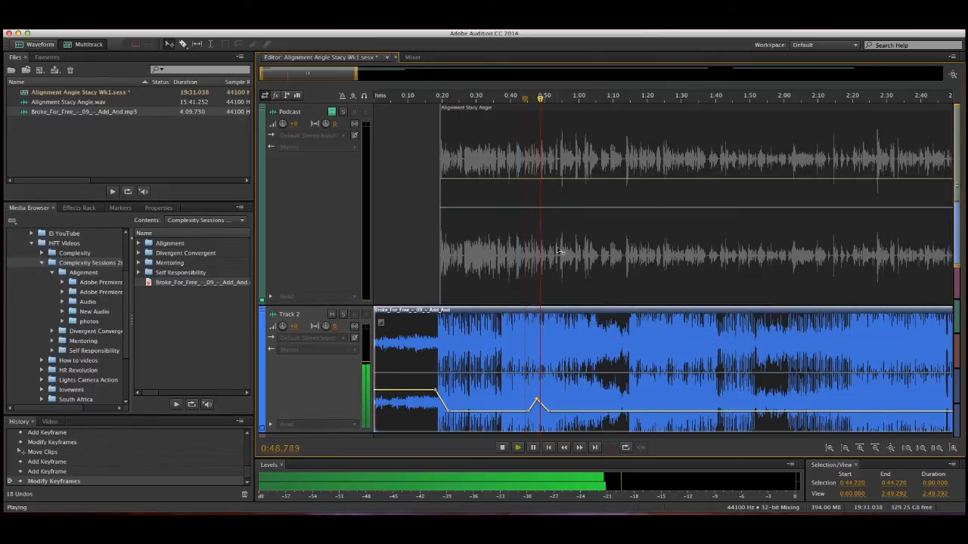
key("space")
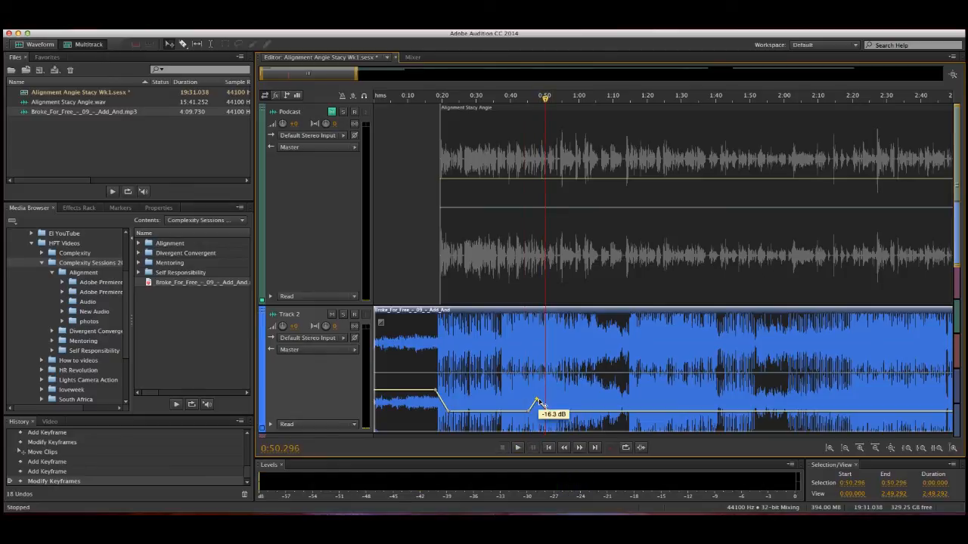
key("Delete")
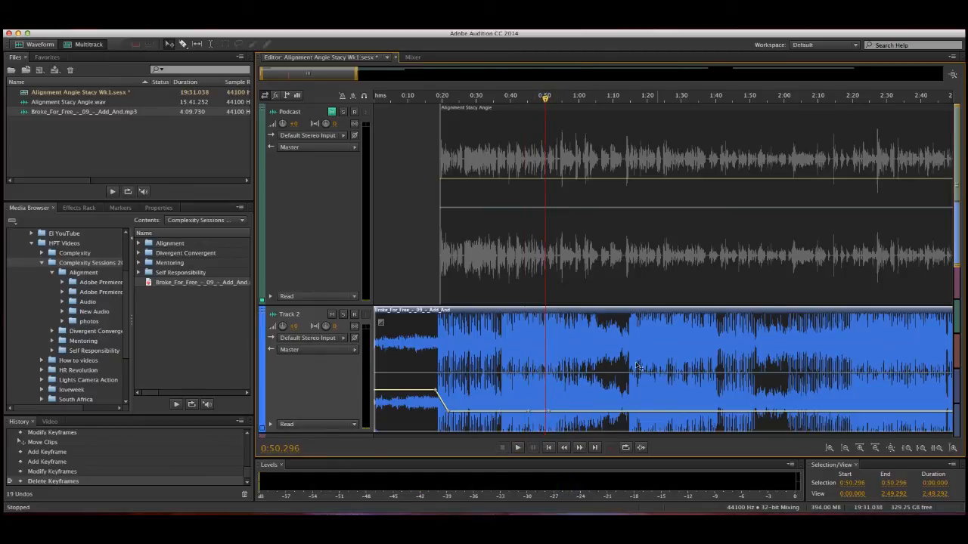
Unmute Podcast and play the mix from 0:16 to hear the music dip under the speech
left_click(429, 97)
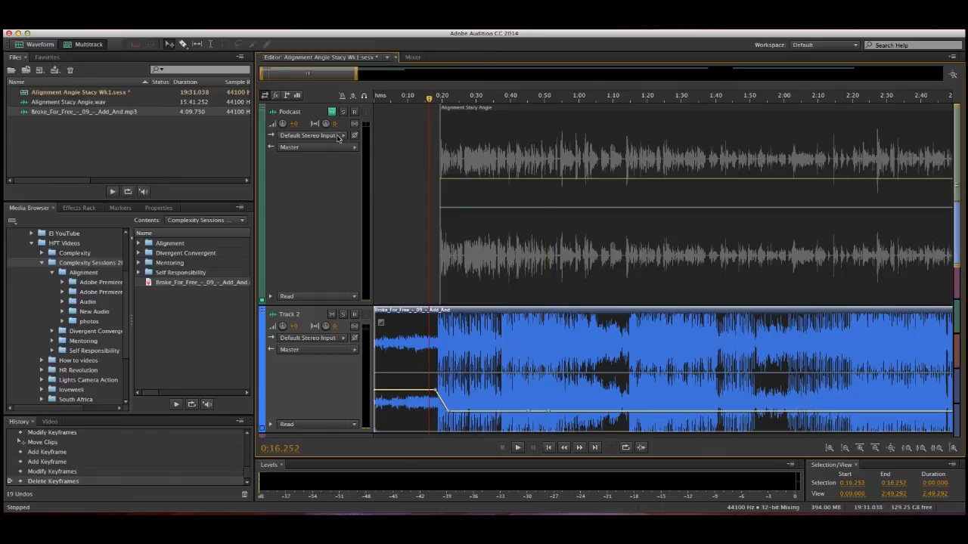
left_click(331, 112)
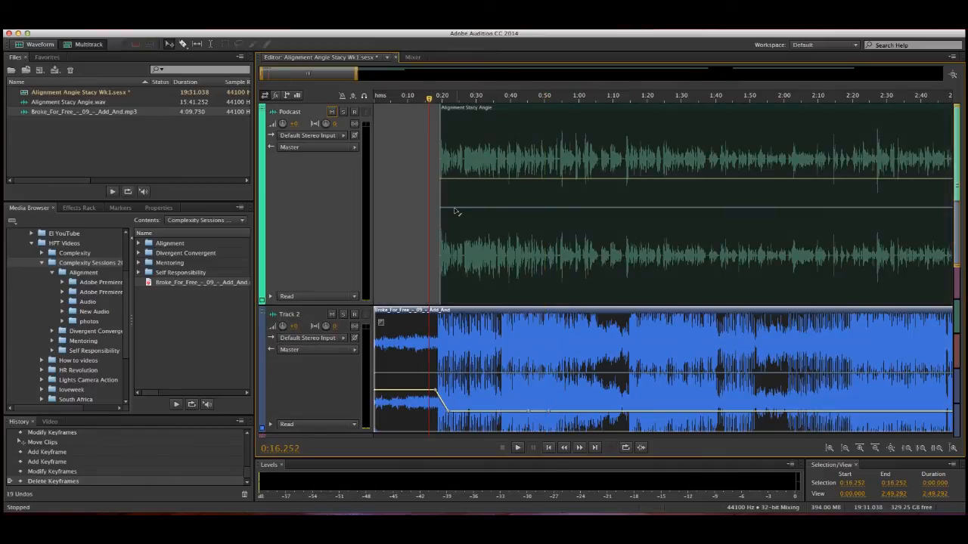
key("space")
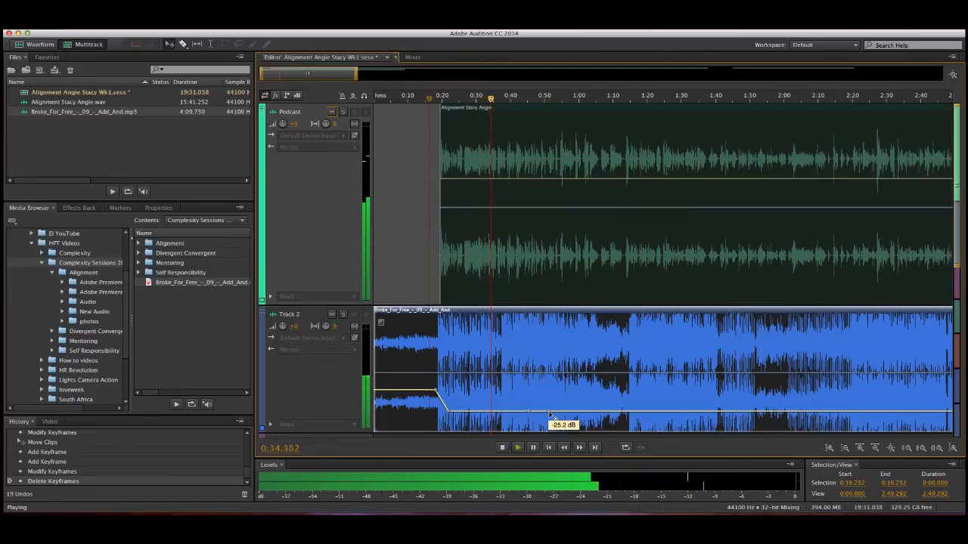
Stop playback and pull the end of the music envelope down to -103 dB for a fade-out
key("space")
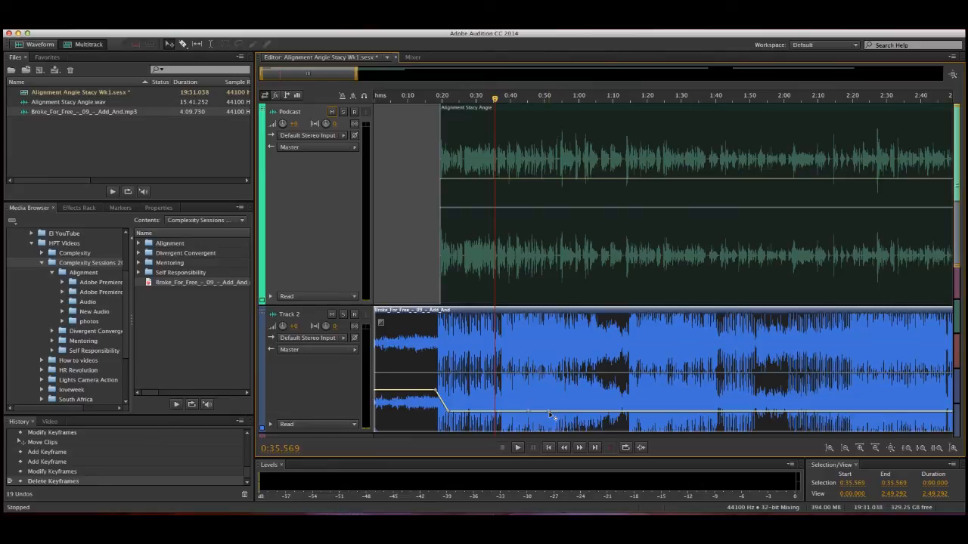
left_click_drag(552, 416, 556, 436)
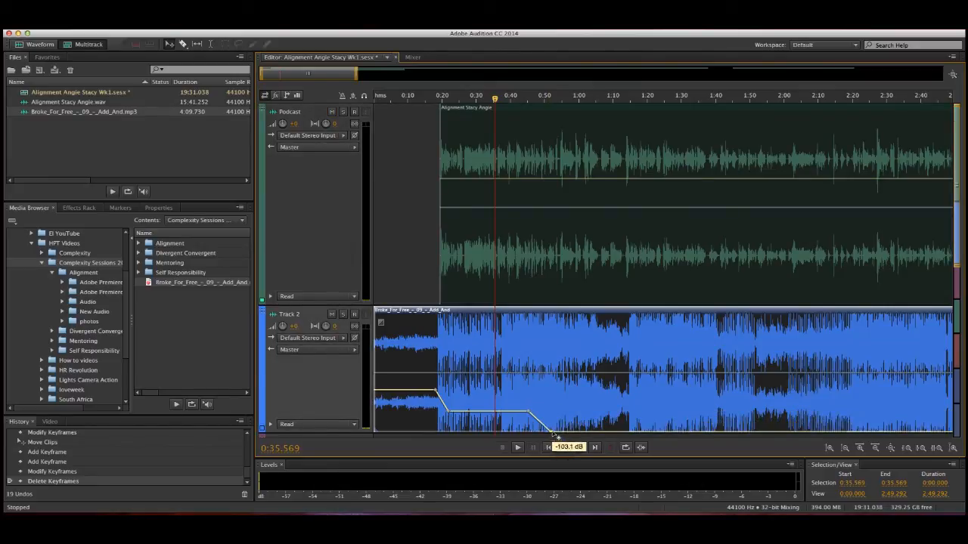
left_click_drag(554, 436, 558, 433)
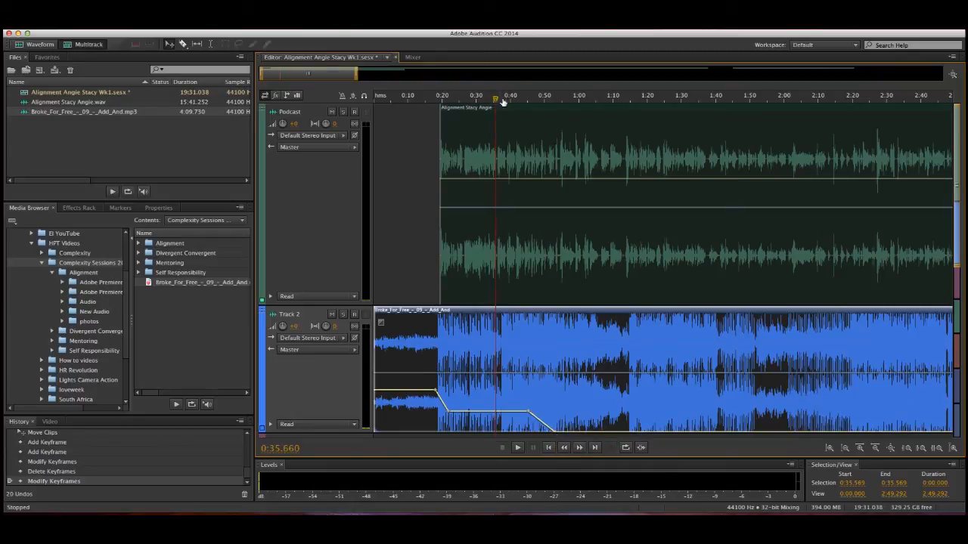
Set the playhead at 0:53.698 where the fade ends, mute Podcast and make Track 2 active
left_click(577, 118)
key("space")
left_click(558, 119)
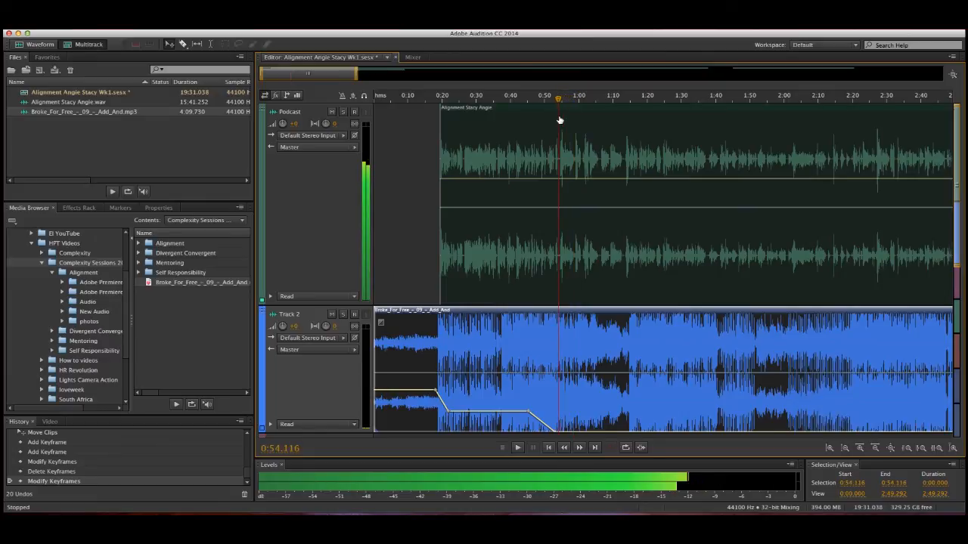
left_click(331, 112)
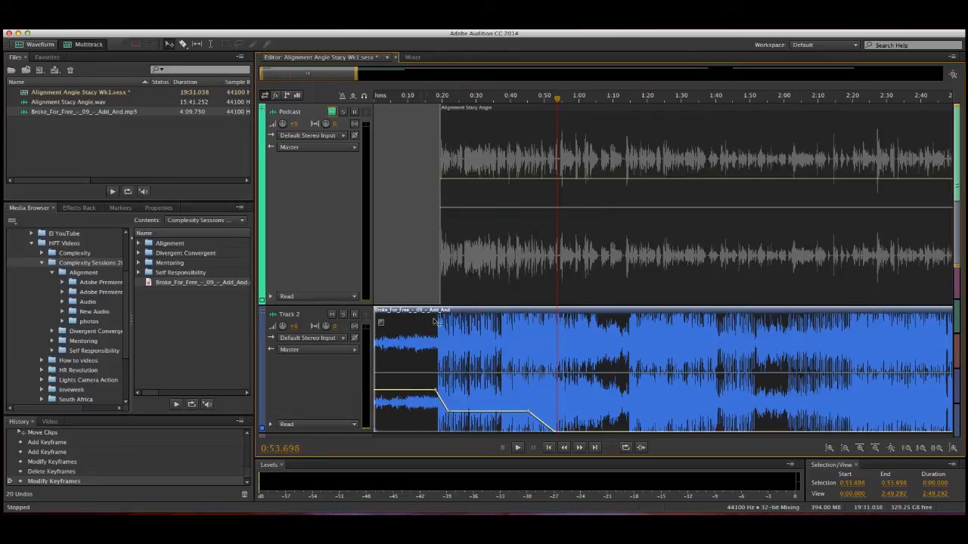
left_click(562, 424)
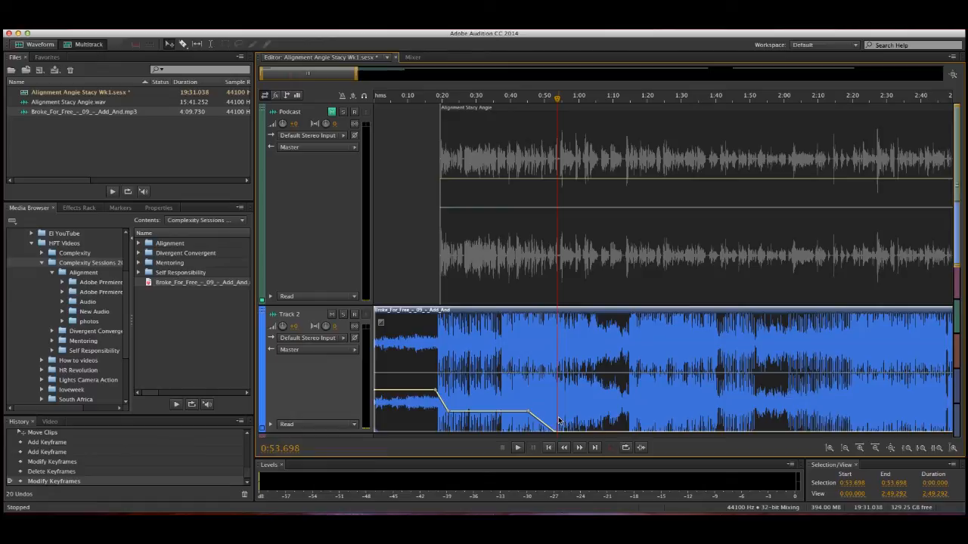
Split the music clip at the playhead, delete the piece after the fade-out, and unmute Podcast
key("ctrl+k")
left_click(597, 410)
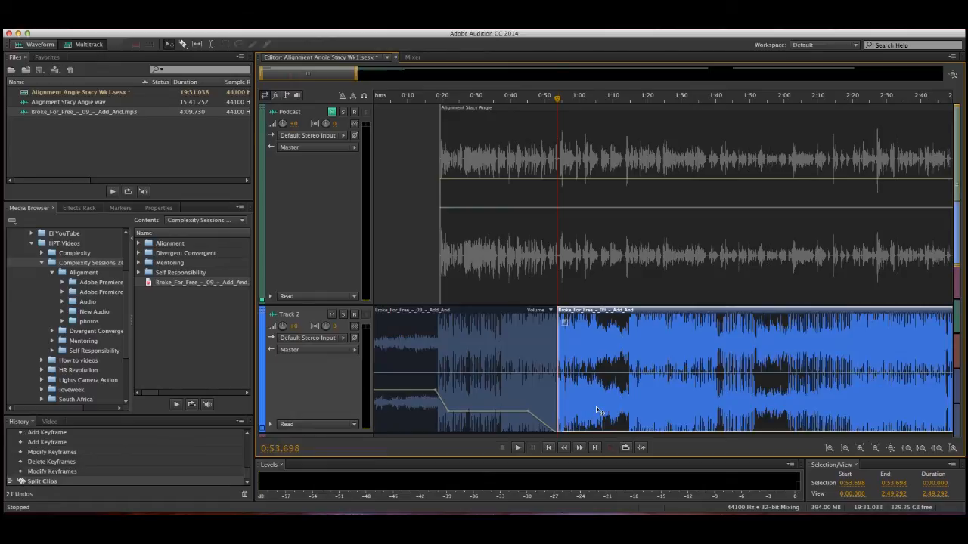
key("Delete")
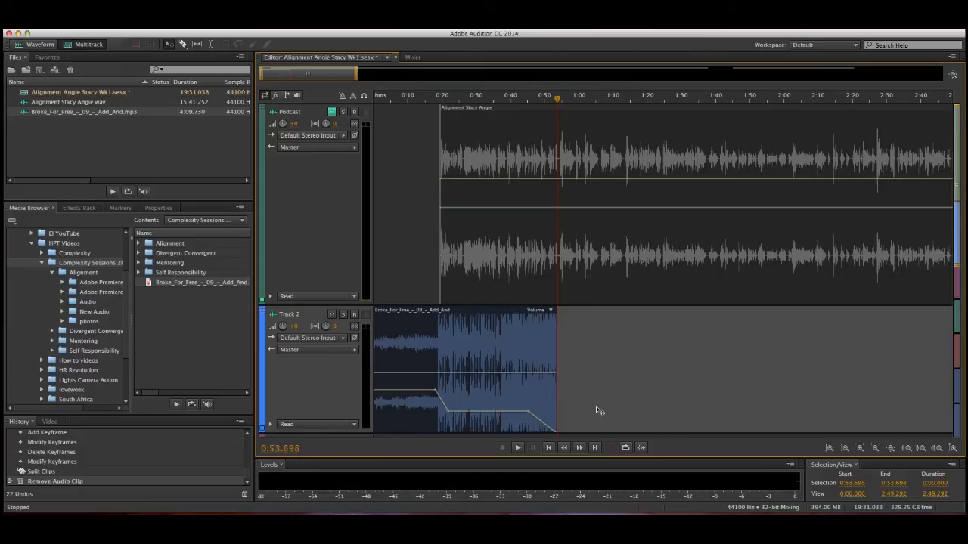
left_click(331, 111)
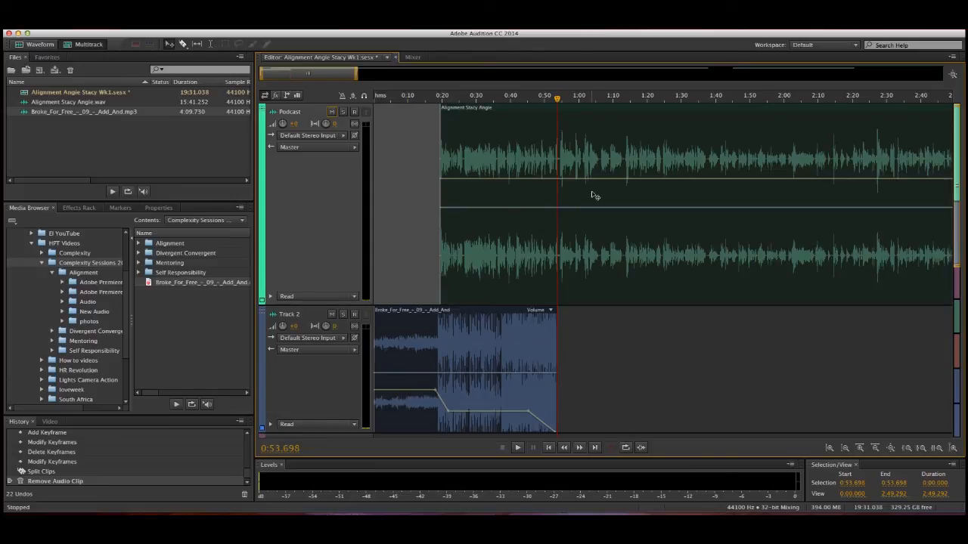
scroll(594, 242, "down", 2)
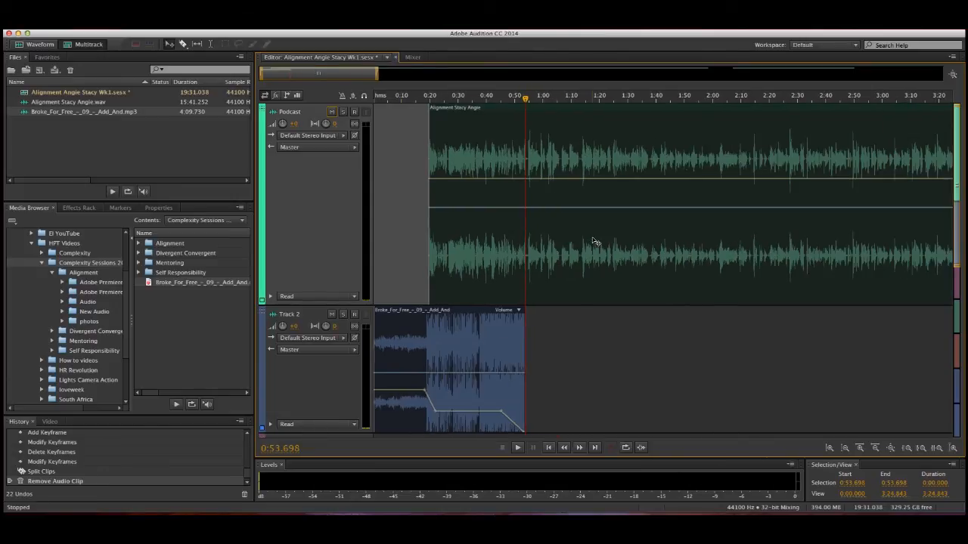
scroll(595, 242, "down", 2)
scroll(595, 242, "down", 2)
scroll(595, 242, "down", 2)
scroll(595, 242, "down", 2)
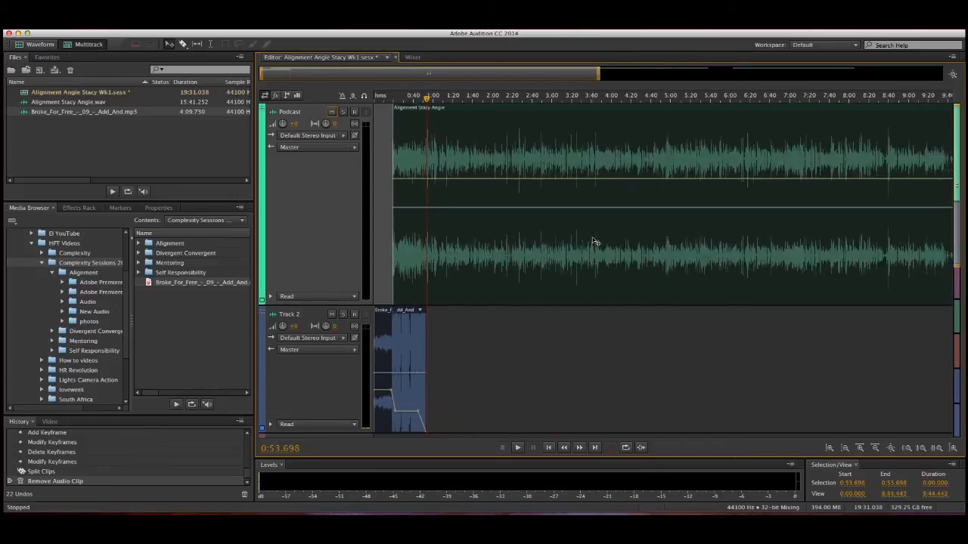
scroll(595, 242, "down", 2)
scroll(595, 242, "down", 2)
scroll(595, 242, "down", 1)
scroll(594, 242, "up", 2)
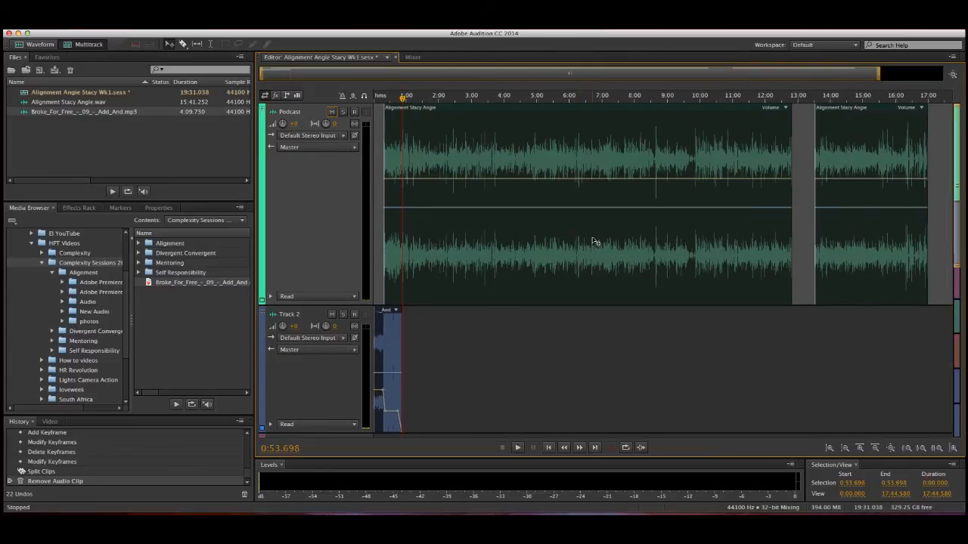
scroll(595, 242, "up", 2)
scroll(595, 242, "up", 2)
scroll(595, 242, "up", 2)
scroll(595, 242, "up", 2)
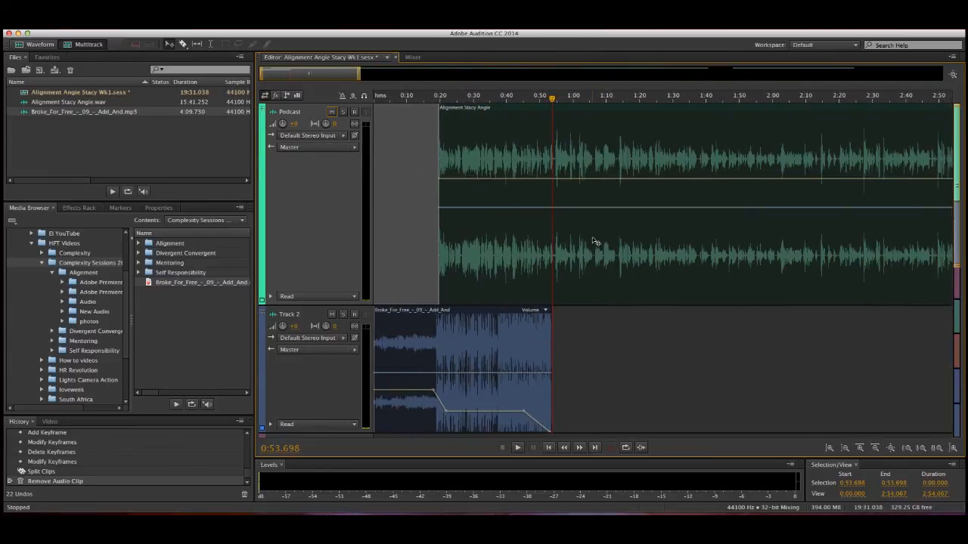
scroll(595, 242, "up", 2)
scroll(595, 242, "up", 1)
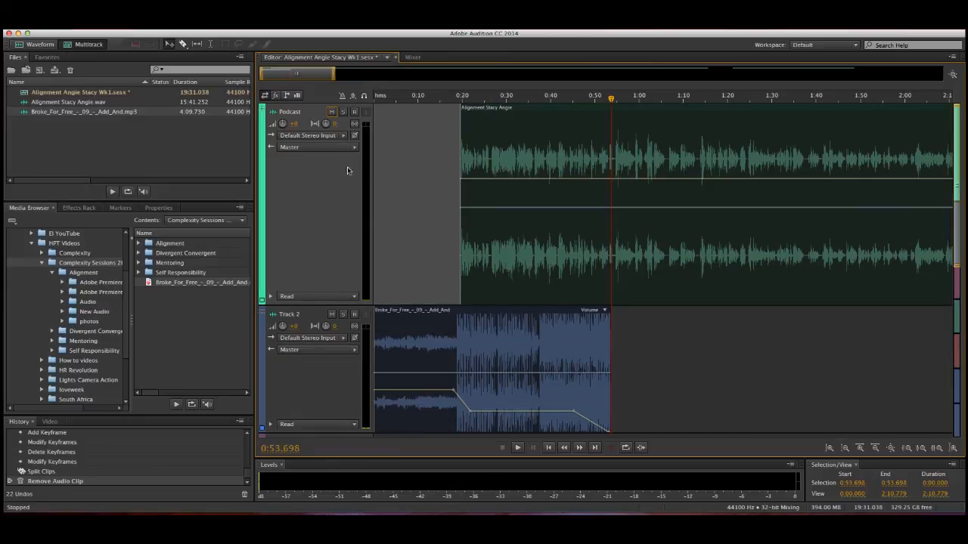